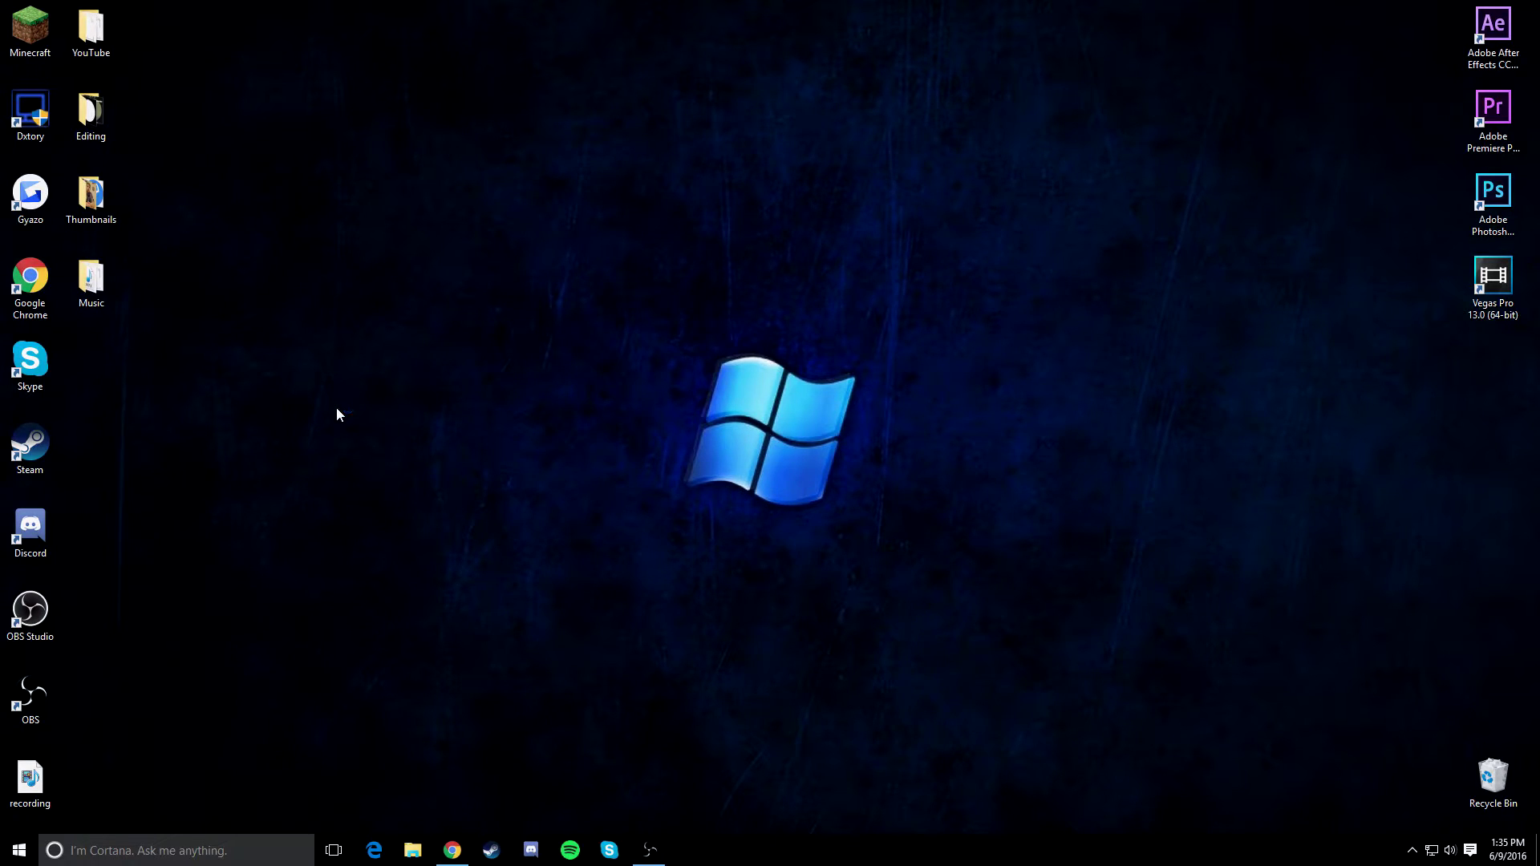
Bring Chrome back and switch to the MEGA tab offering Dxtory 2.0.127.zip
click(452, 848)
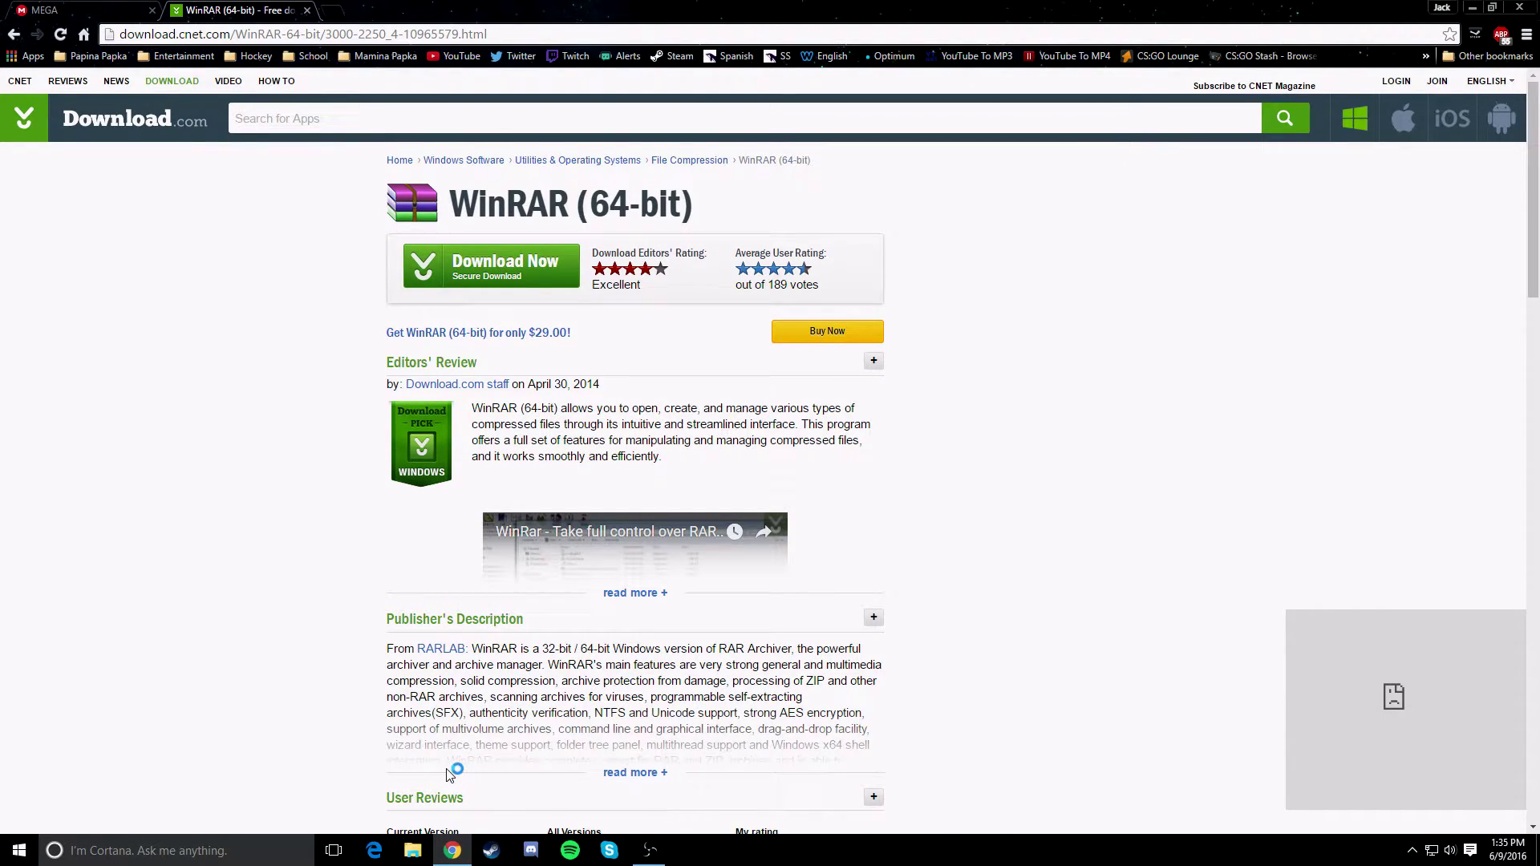
click(91, 9)
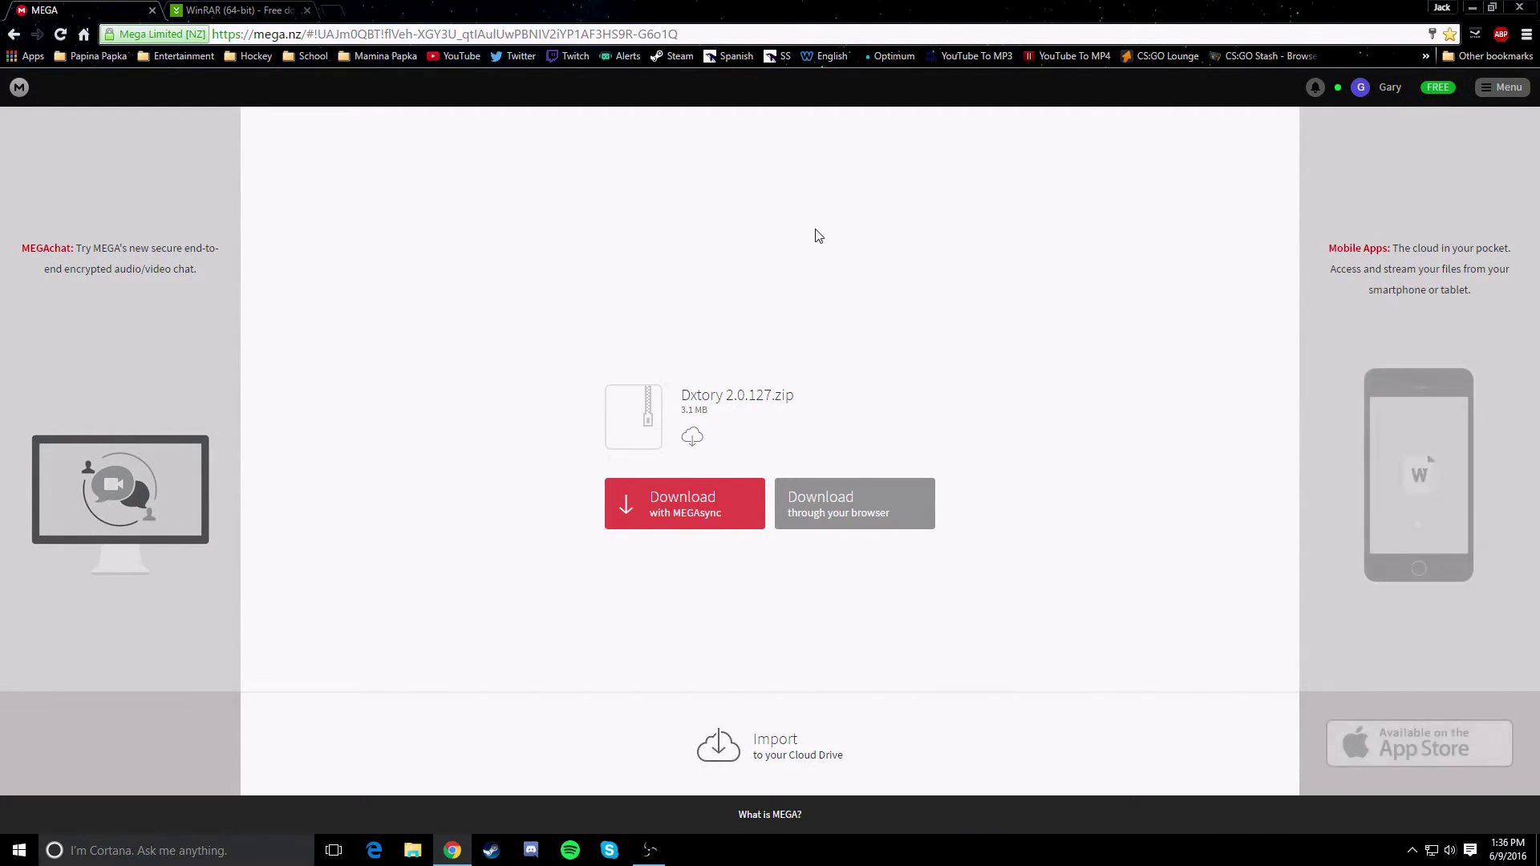
Download Dxtory 2.0.127.zip through the browser, then show the desktop
click(835, 506)
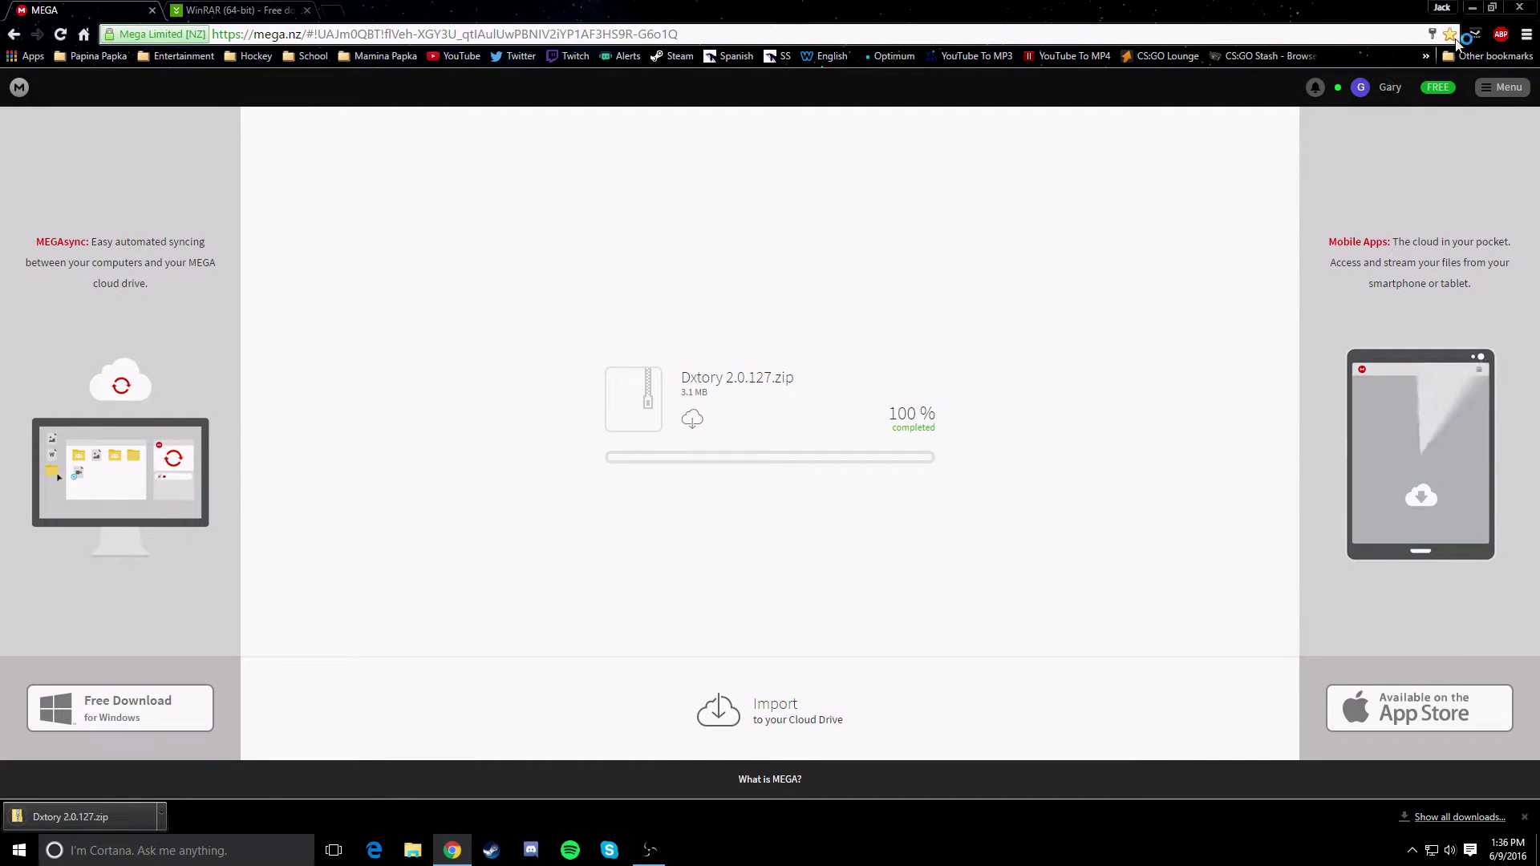
key(super+d)
Extract Dxtory 2.0.127.zip to the Desktop, recycle the zip, and centre the extracted files
drag(92, 367, 612, 324)
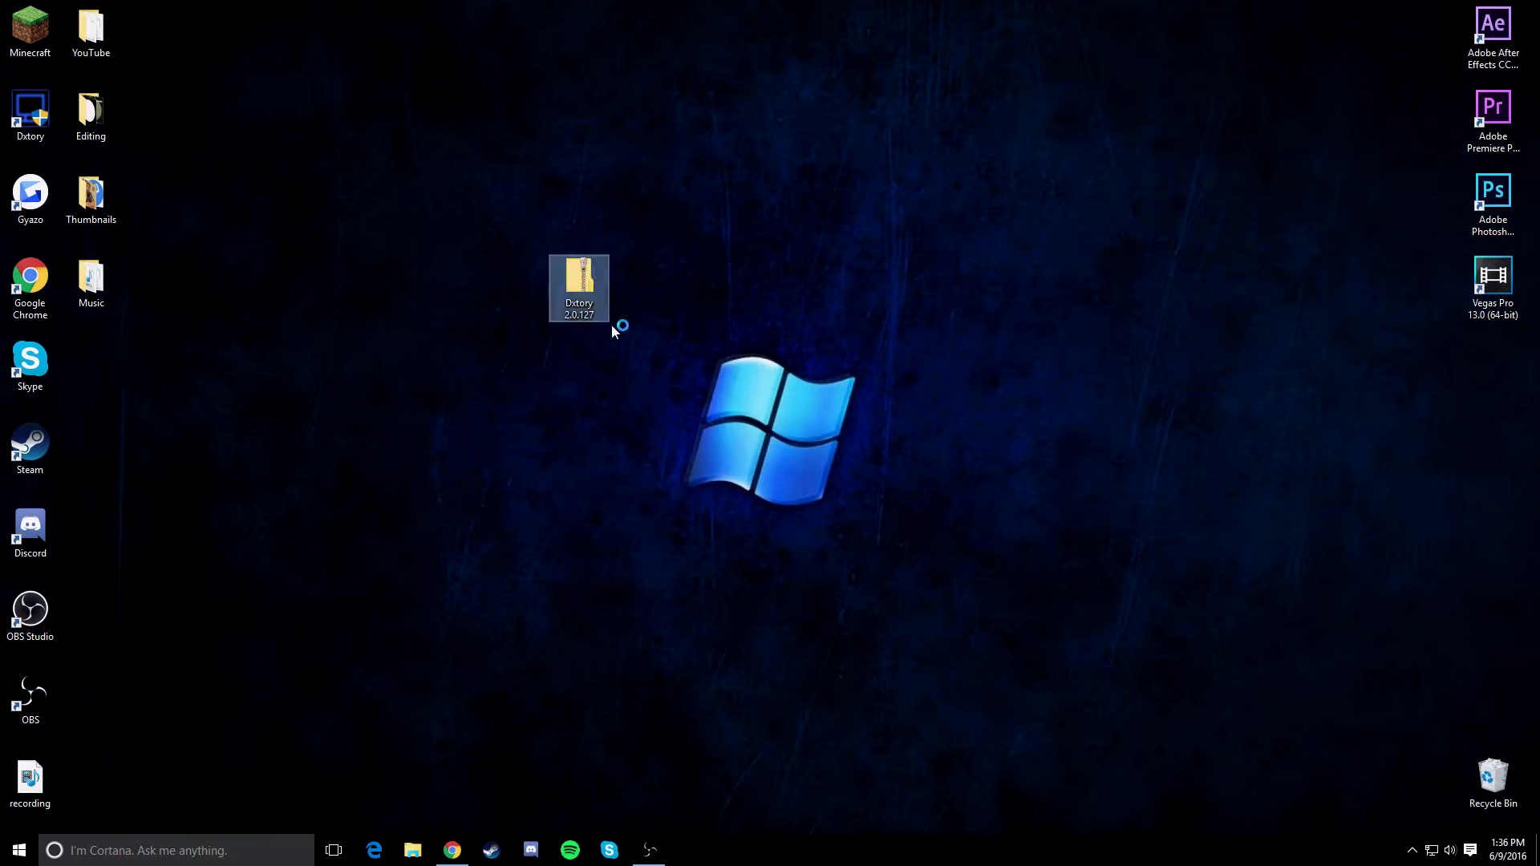
click(638, 331)
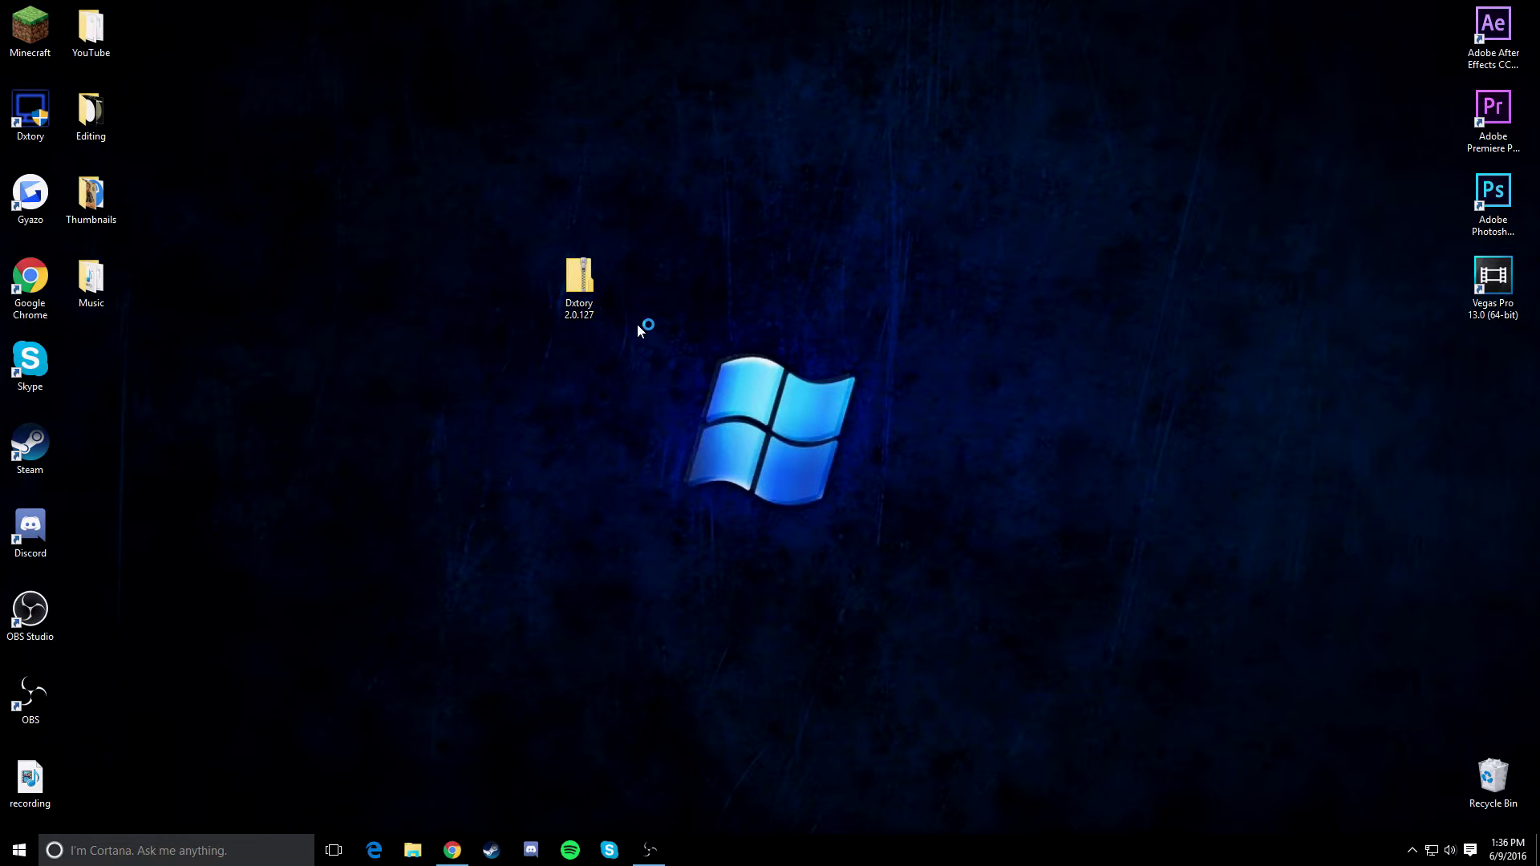
right_click(582, 278)
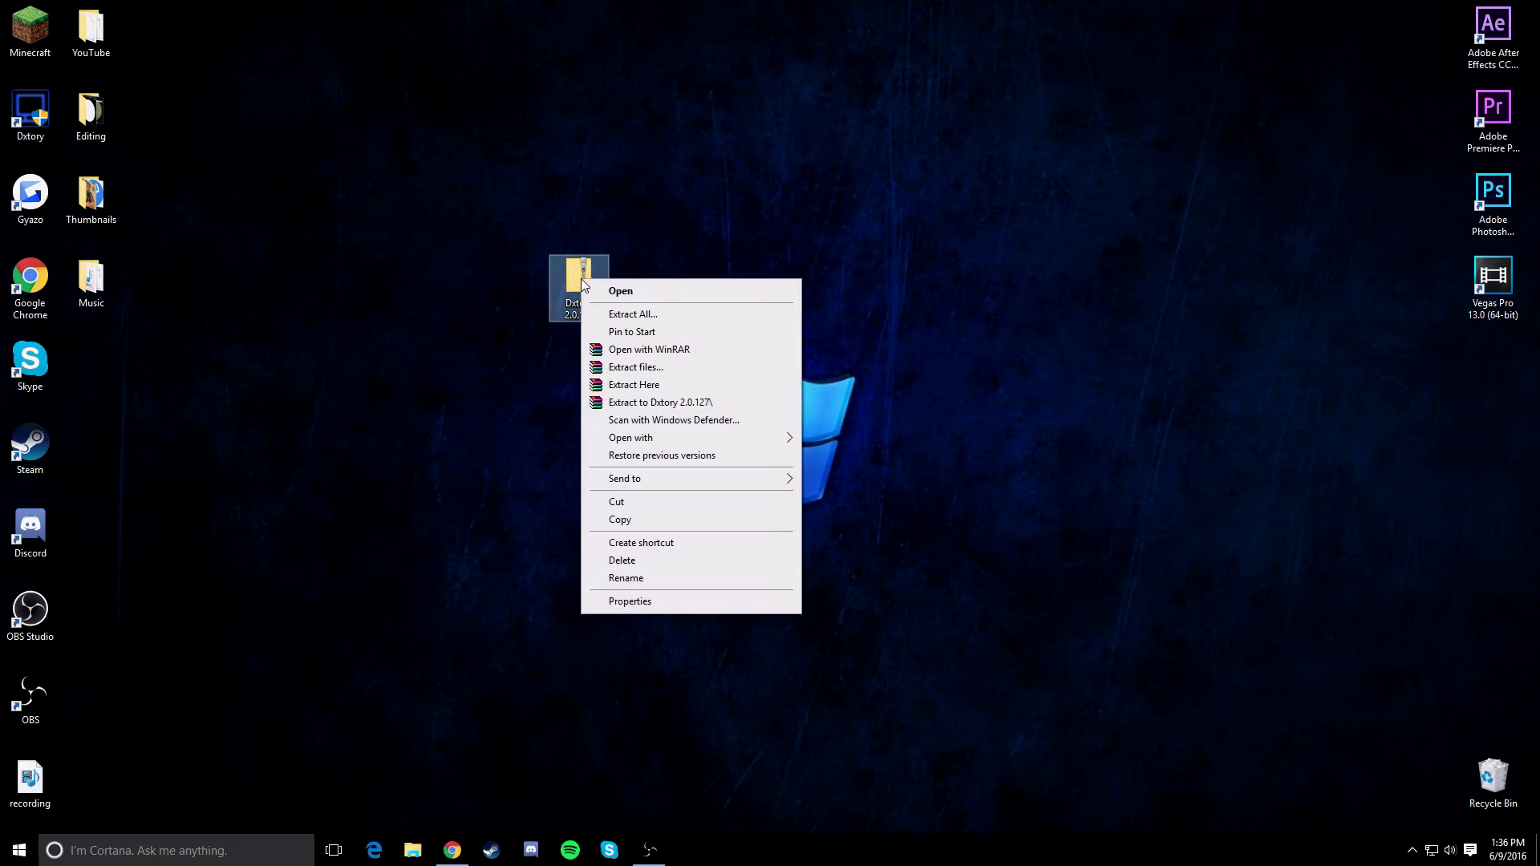
click(628, 373)
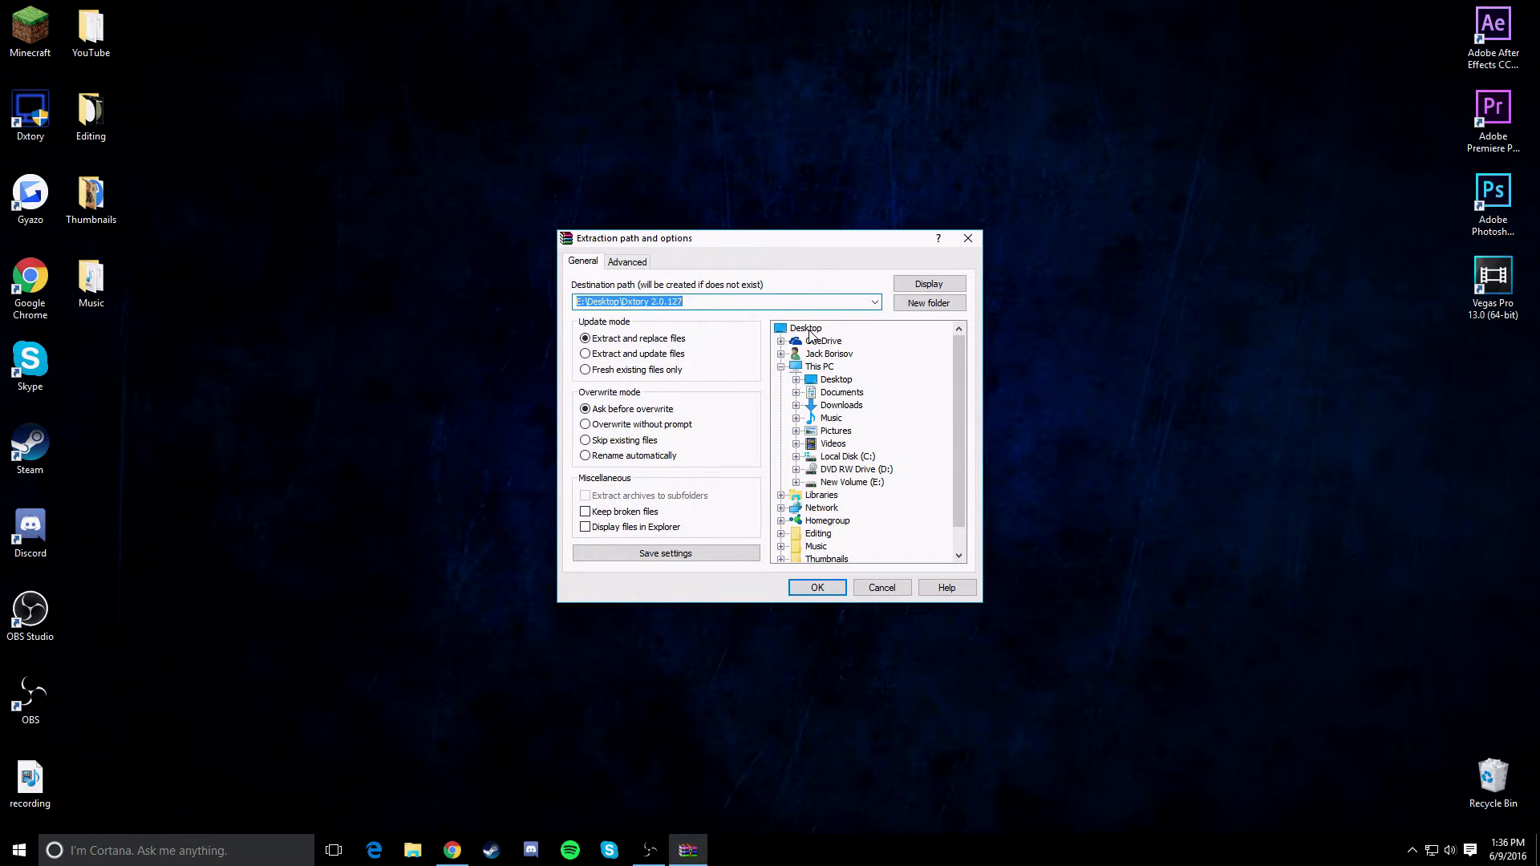
click(807, 330)
click(823, 587)
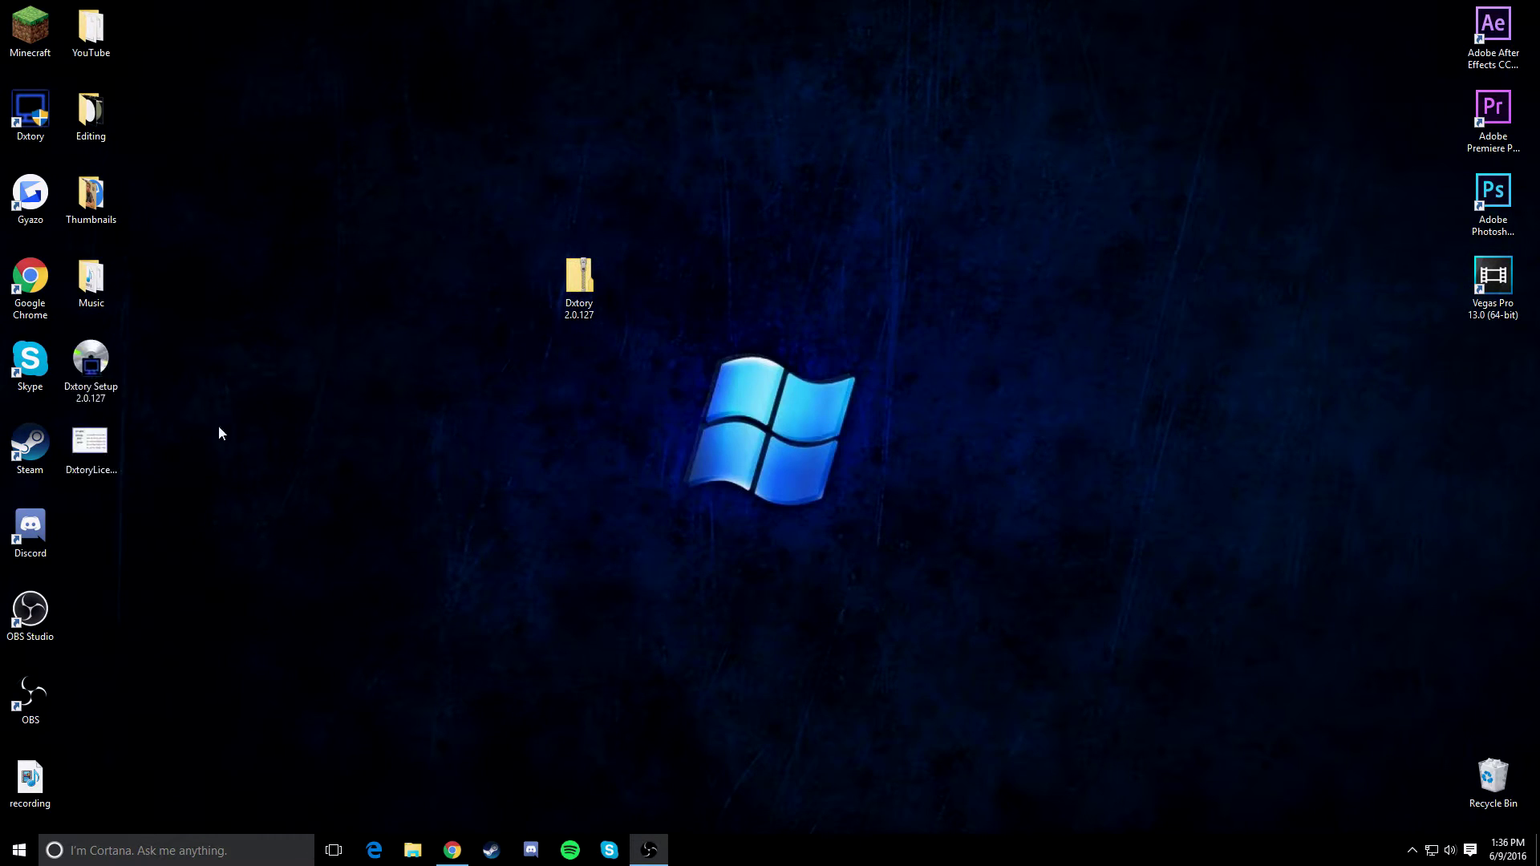
drag(579, 283, 1492, 776)
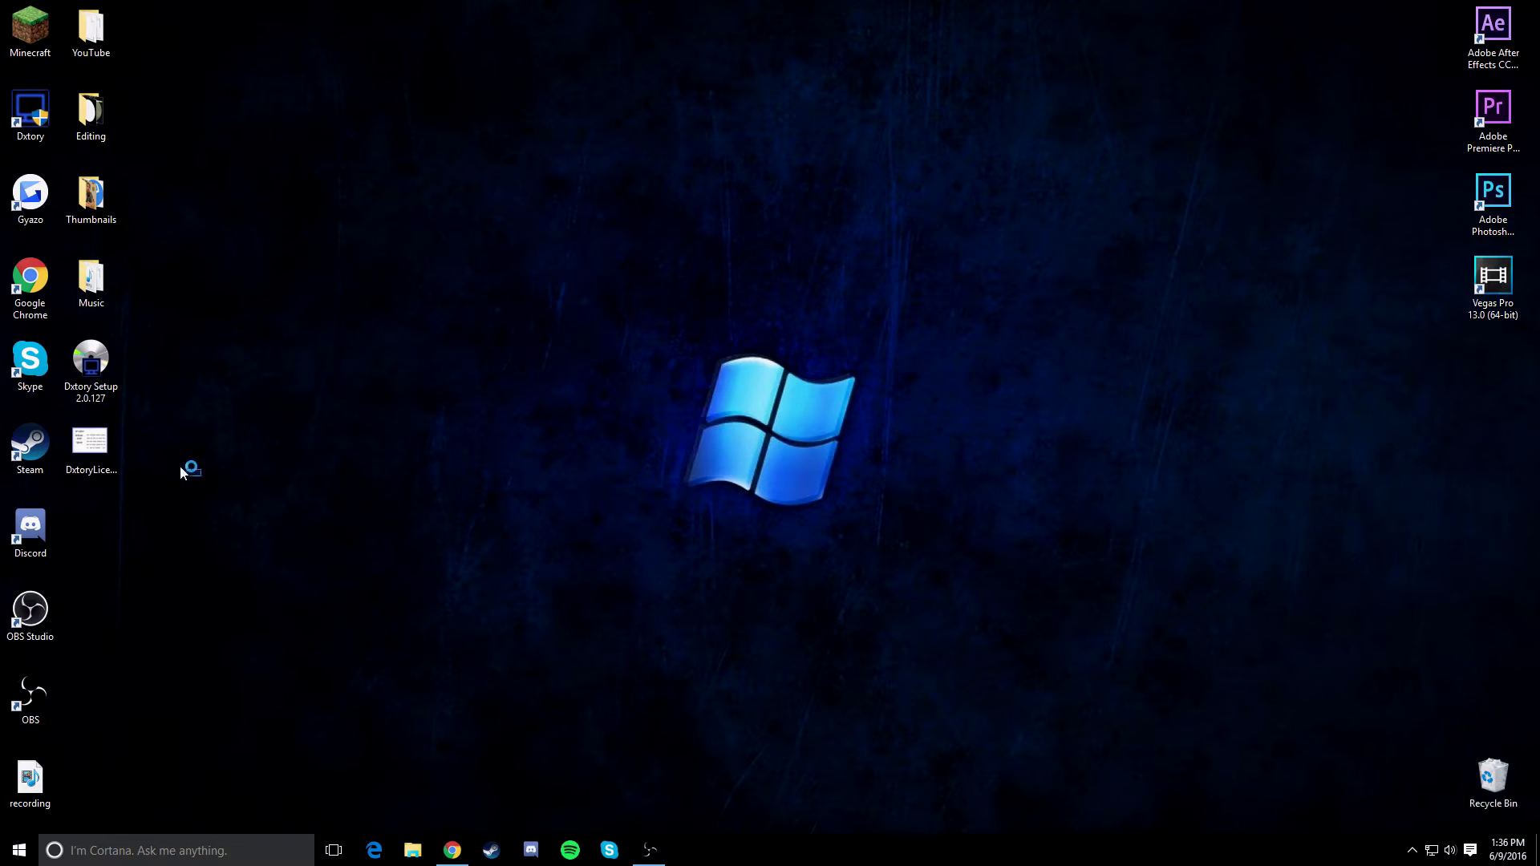
mouse_move(179, 466)
mouse_down()
mouse_move(84, 361)
mouse_move(694, 361)
mouse_move(600, 265)
mouse_move(618, 283)
mouse_up()
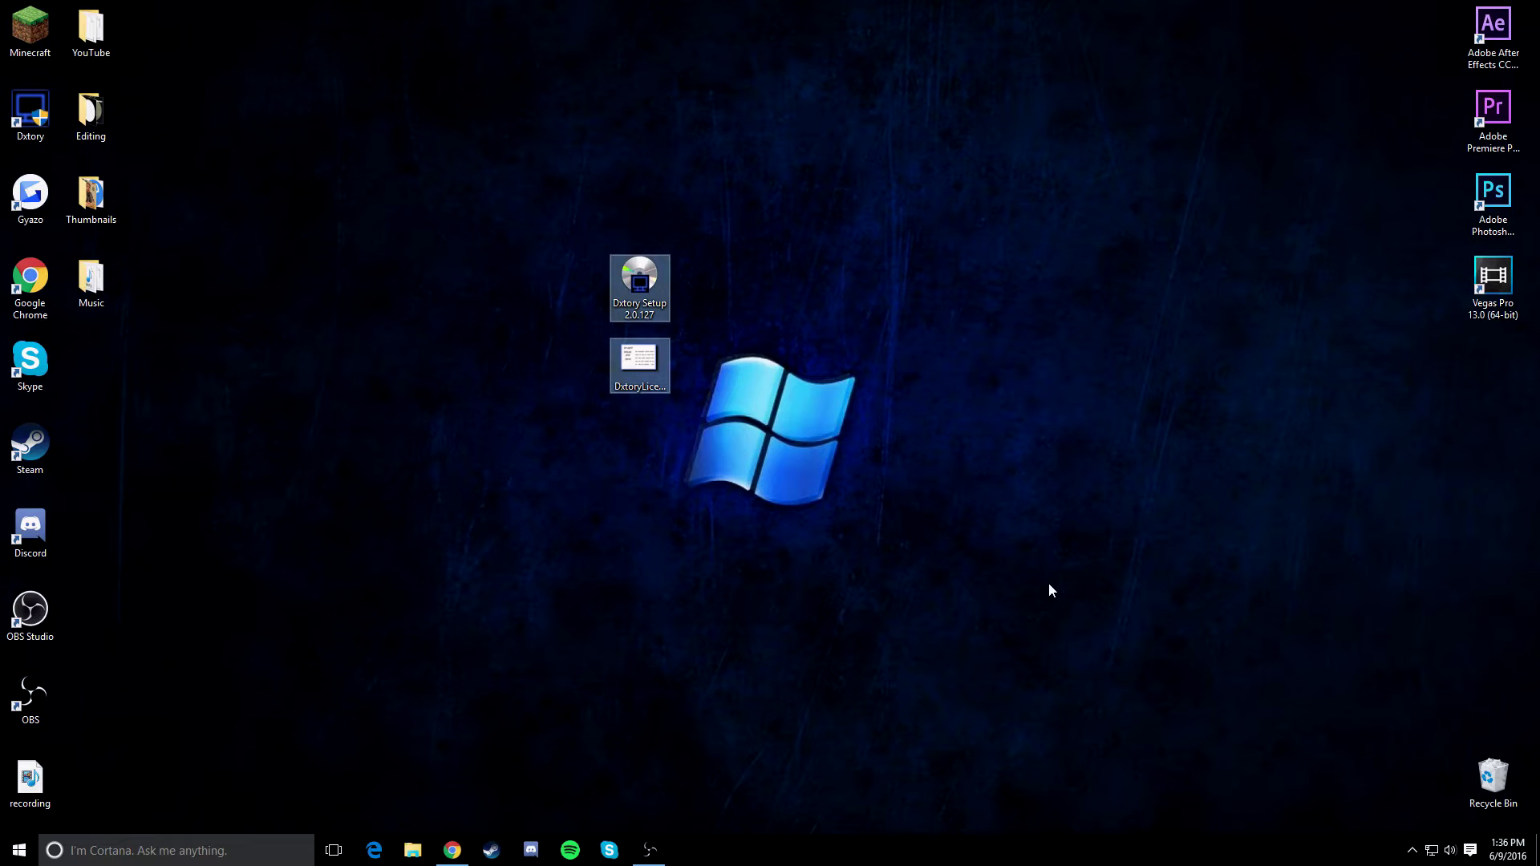
Install Dxtory 2.0.127 in English, accepting the license and keeping default folders and tasks
click(1049, 585)
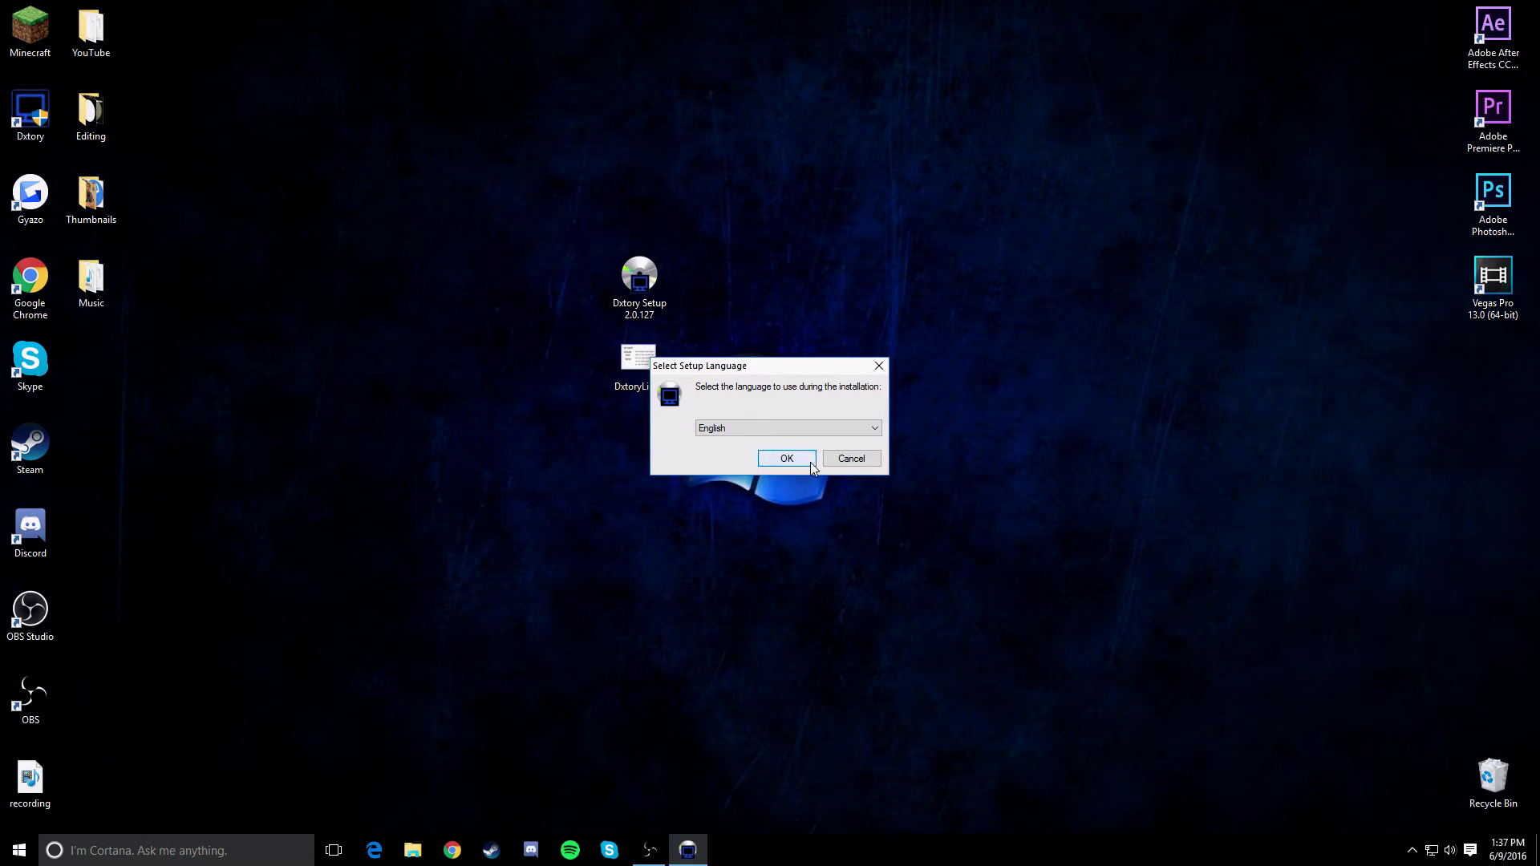
click(788, 459)
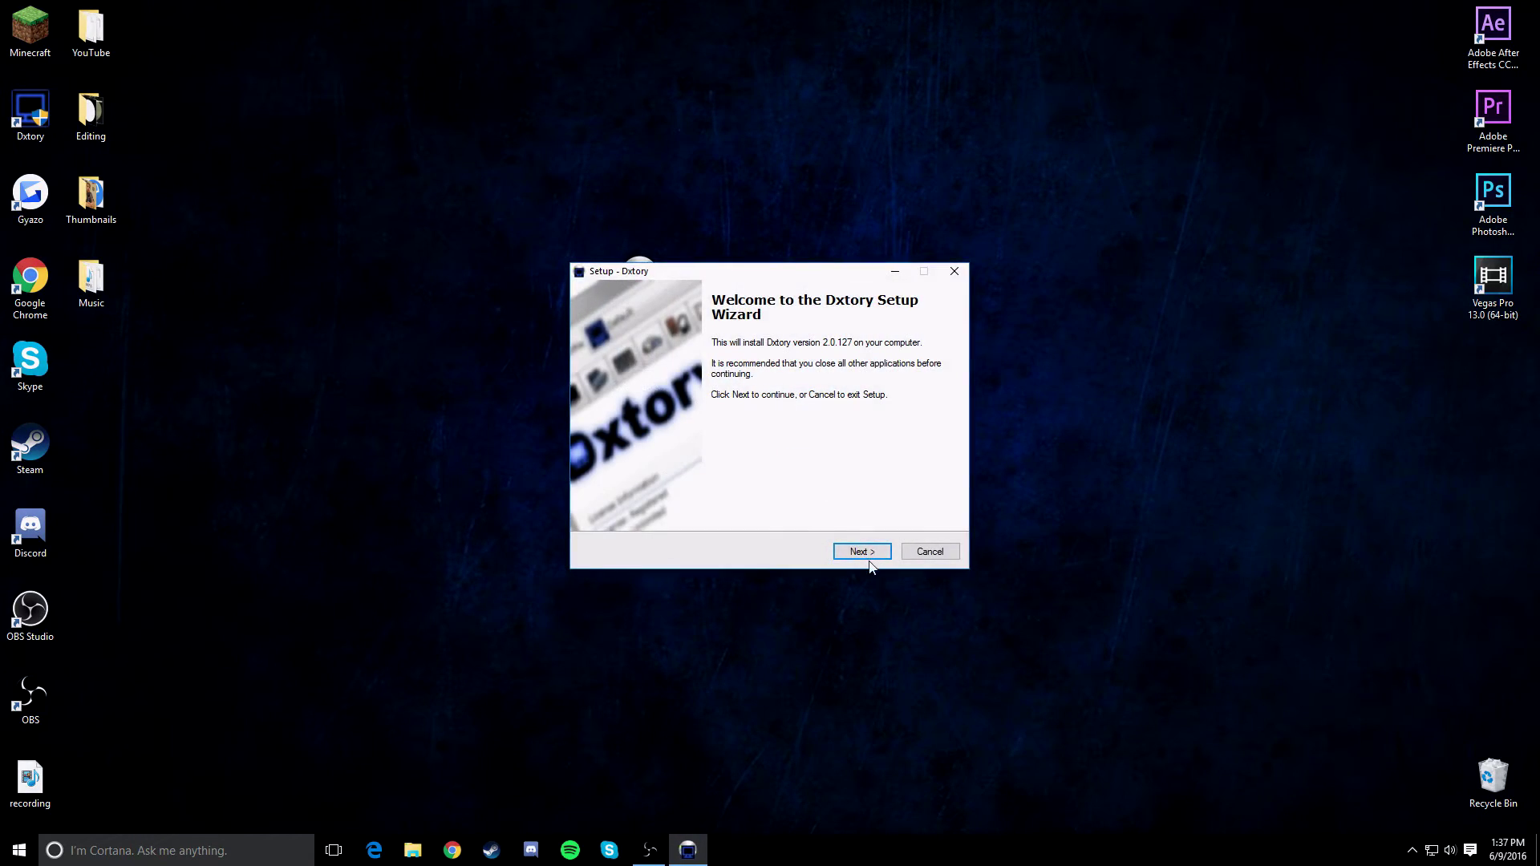
click(863, 551)
click(644, 503)
click(861, 551)
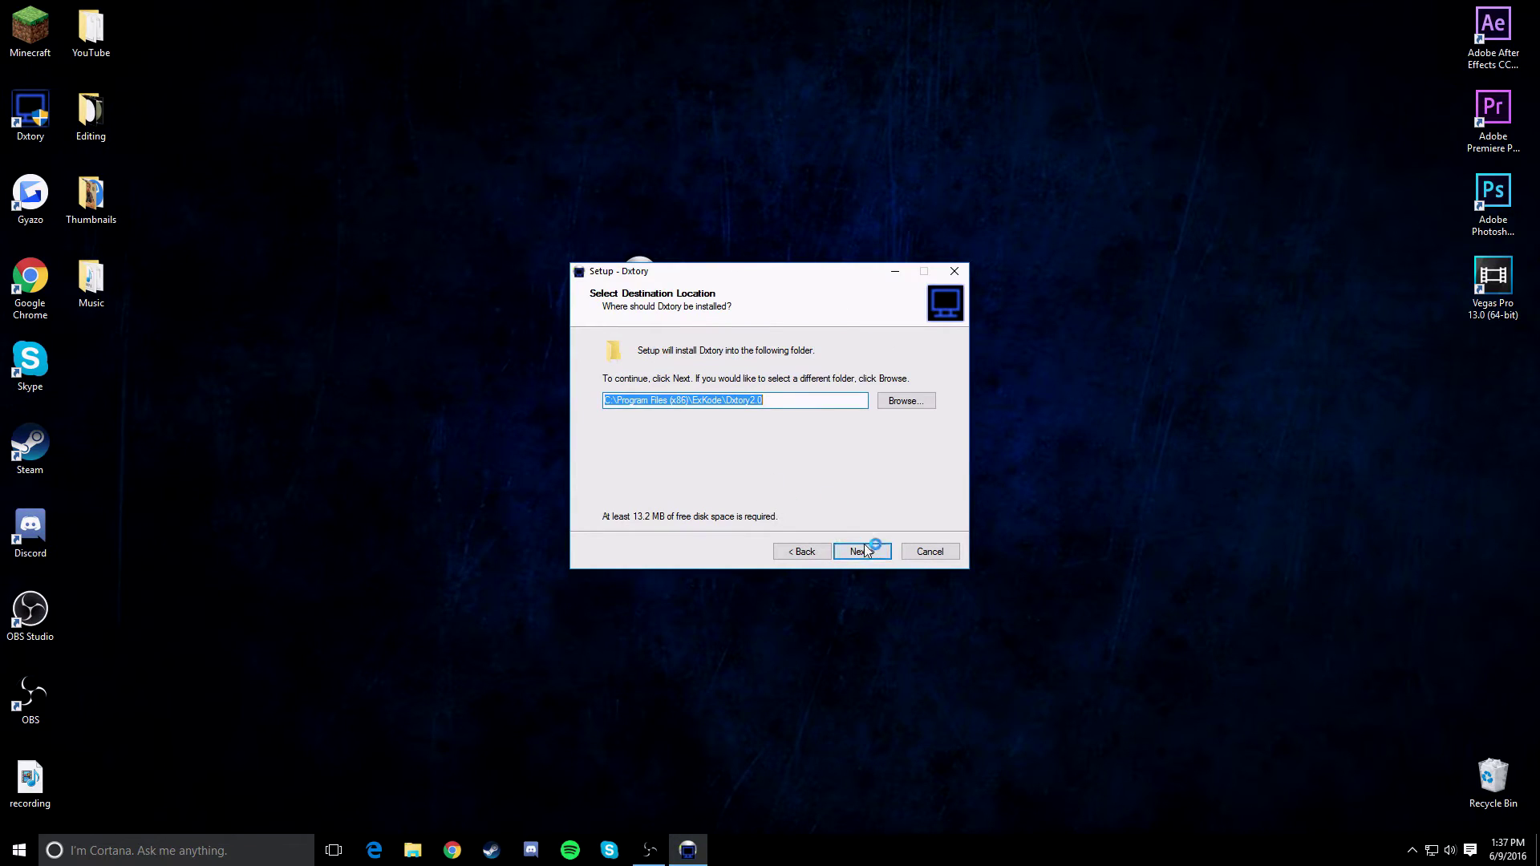
click(861, 551)
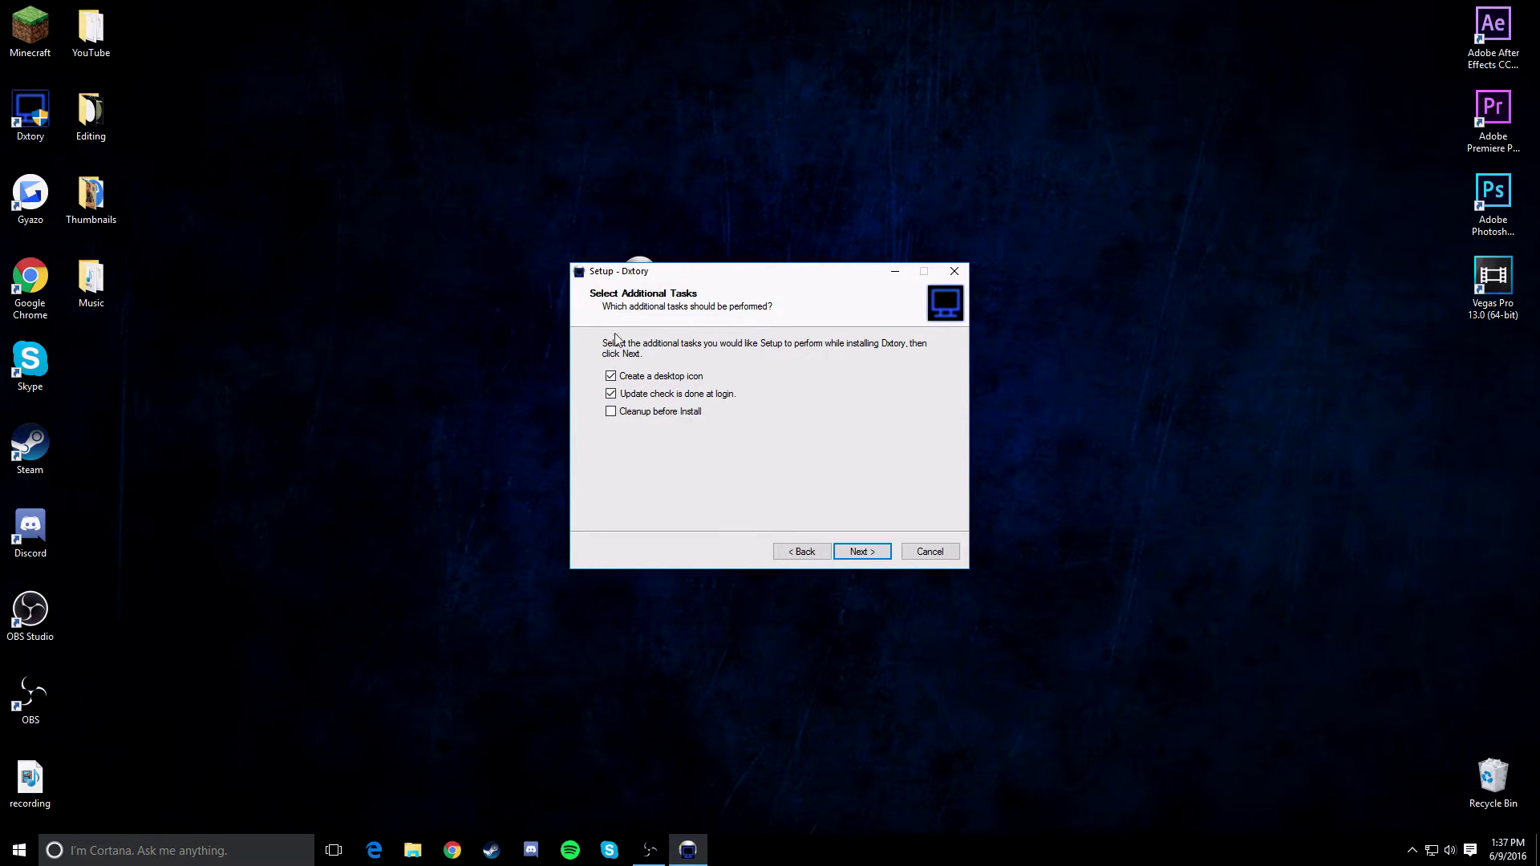
click(862, 551)
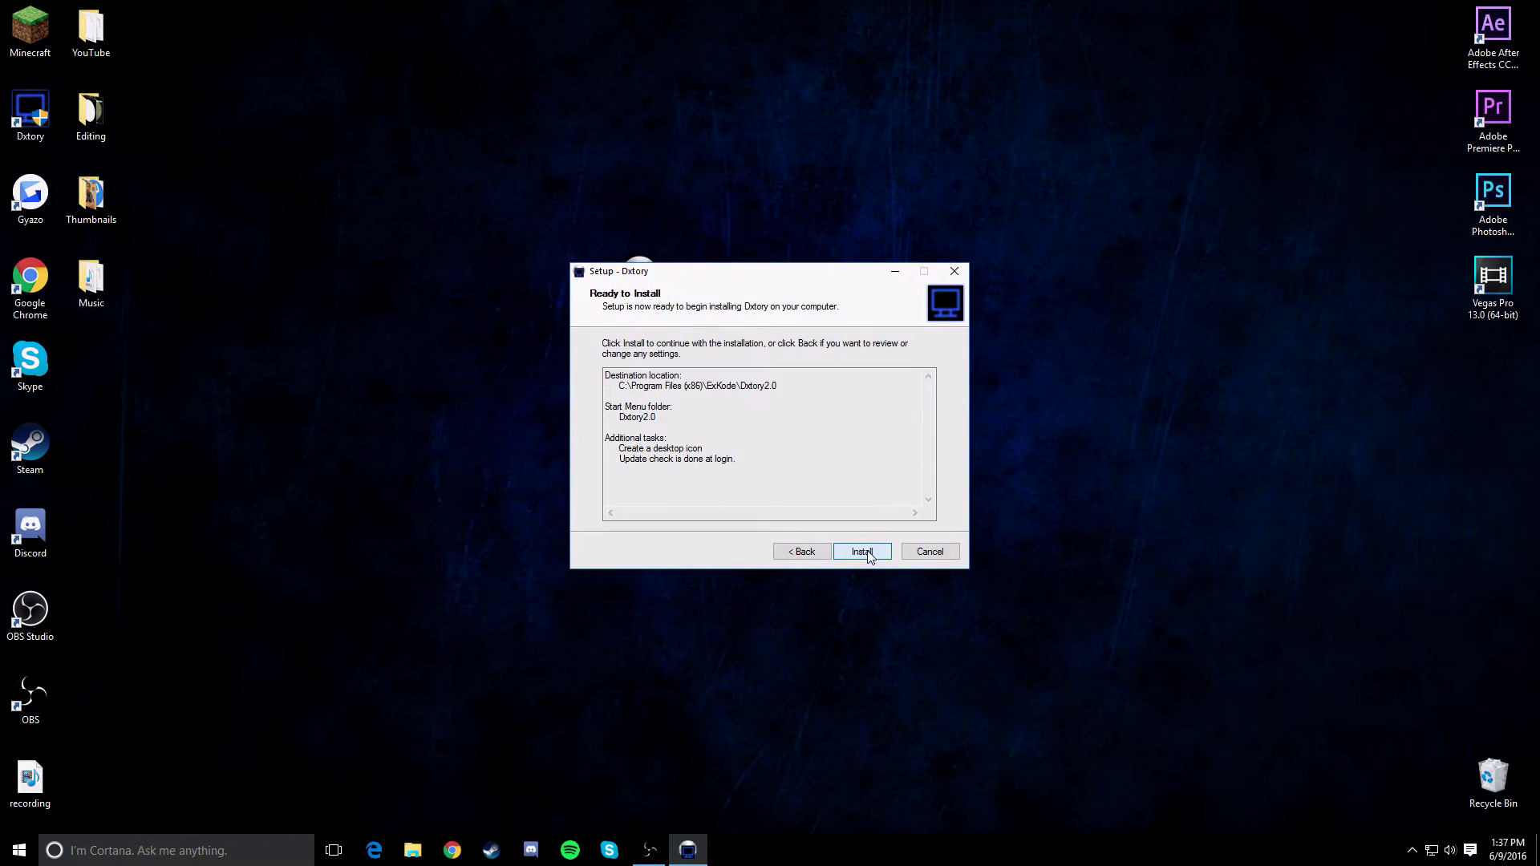
click(867, 551)
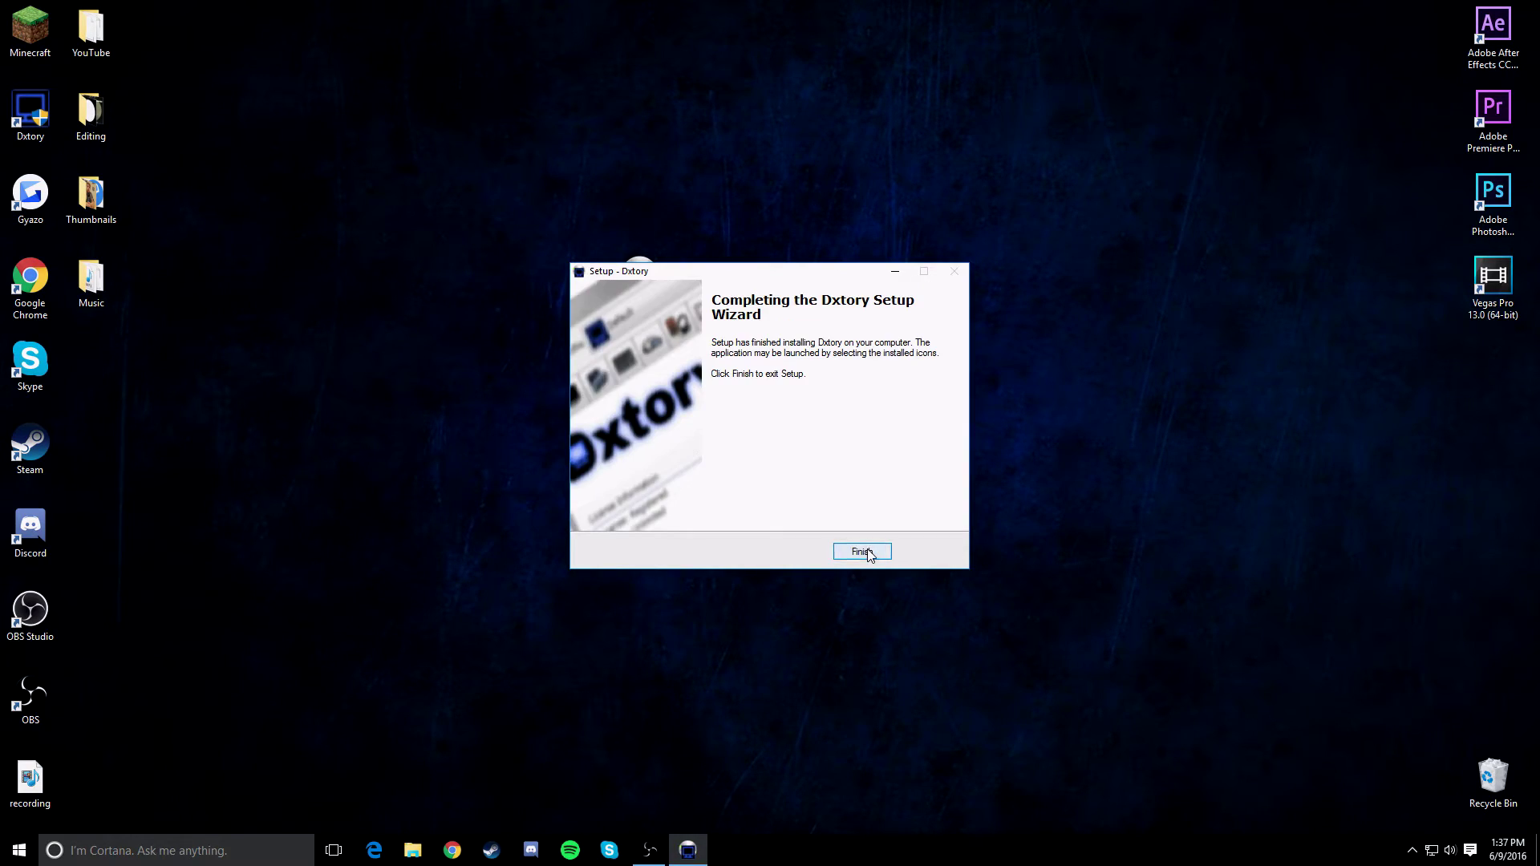
click(862, 552)
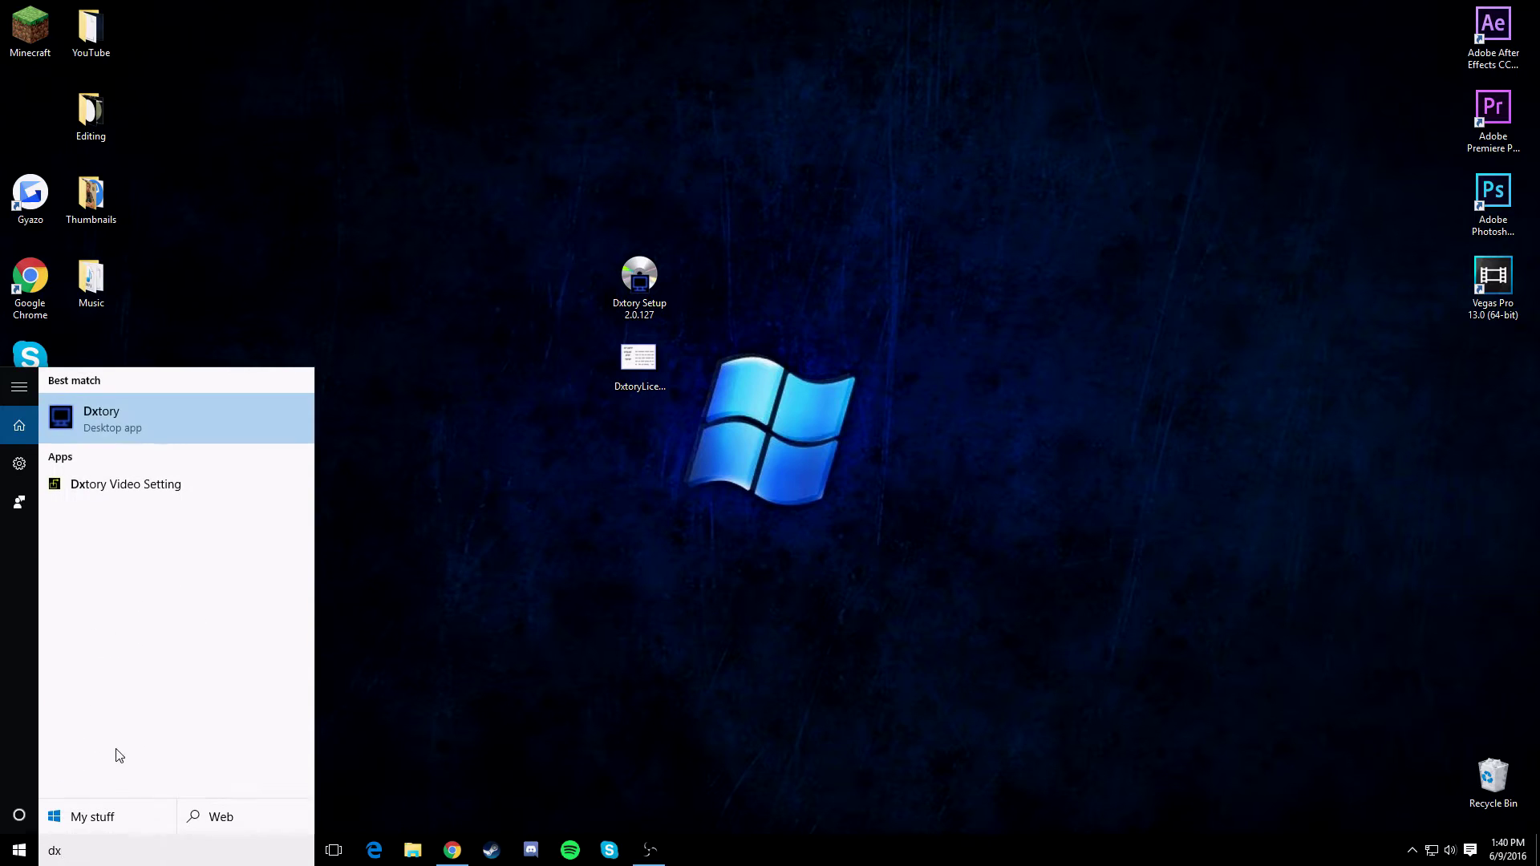
Bring up more actions for the Dxtory desktop app in the Start search results
right_click(118, 413)
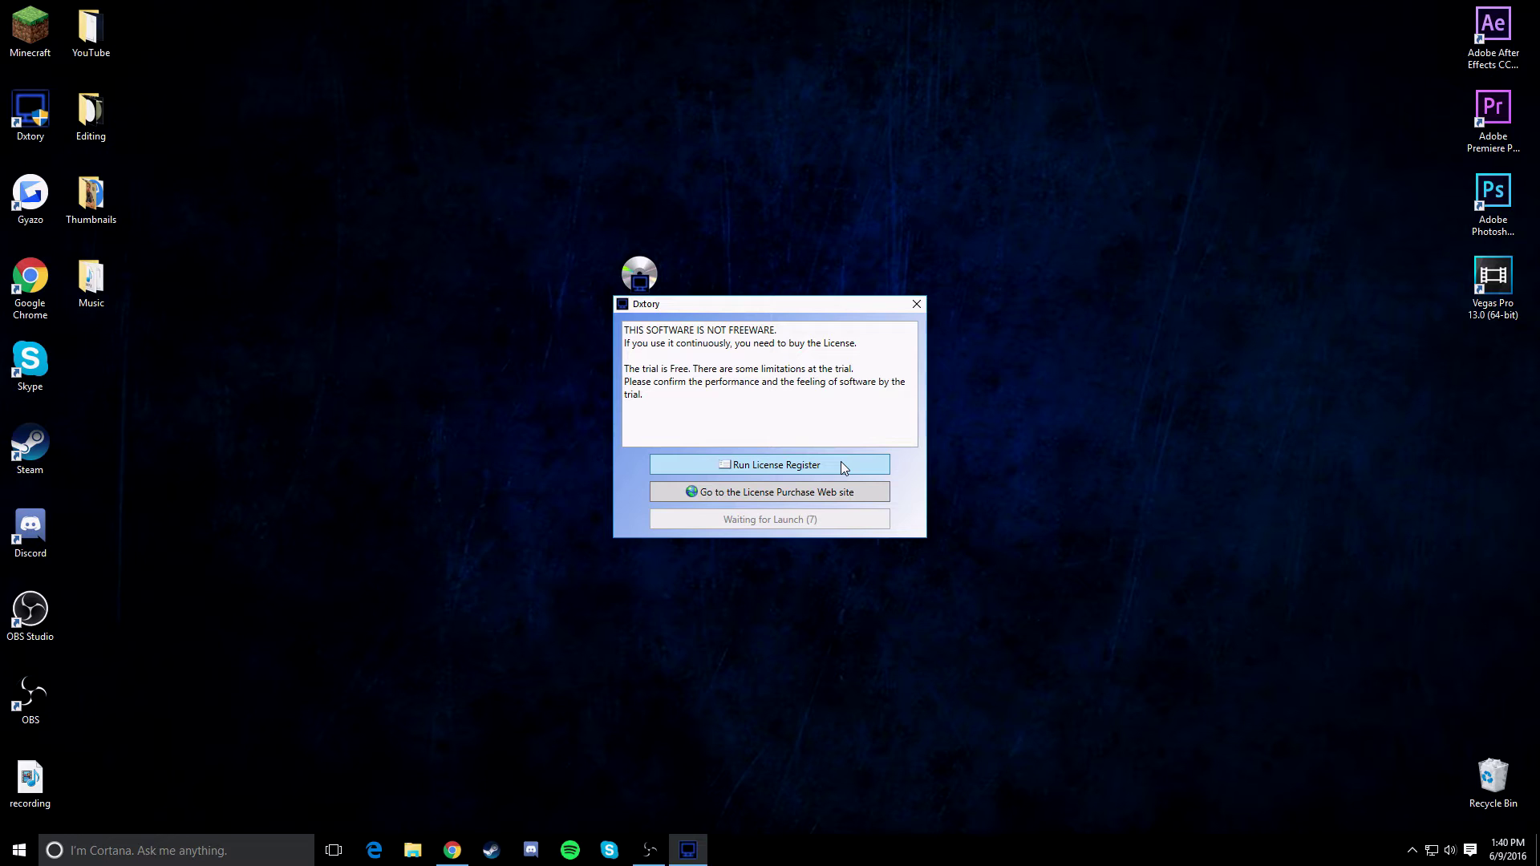
Start licence registration and pick DxtoryLicenceFile from the Desktop folder
click(841, 464)
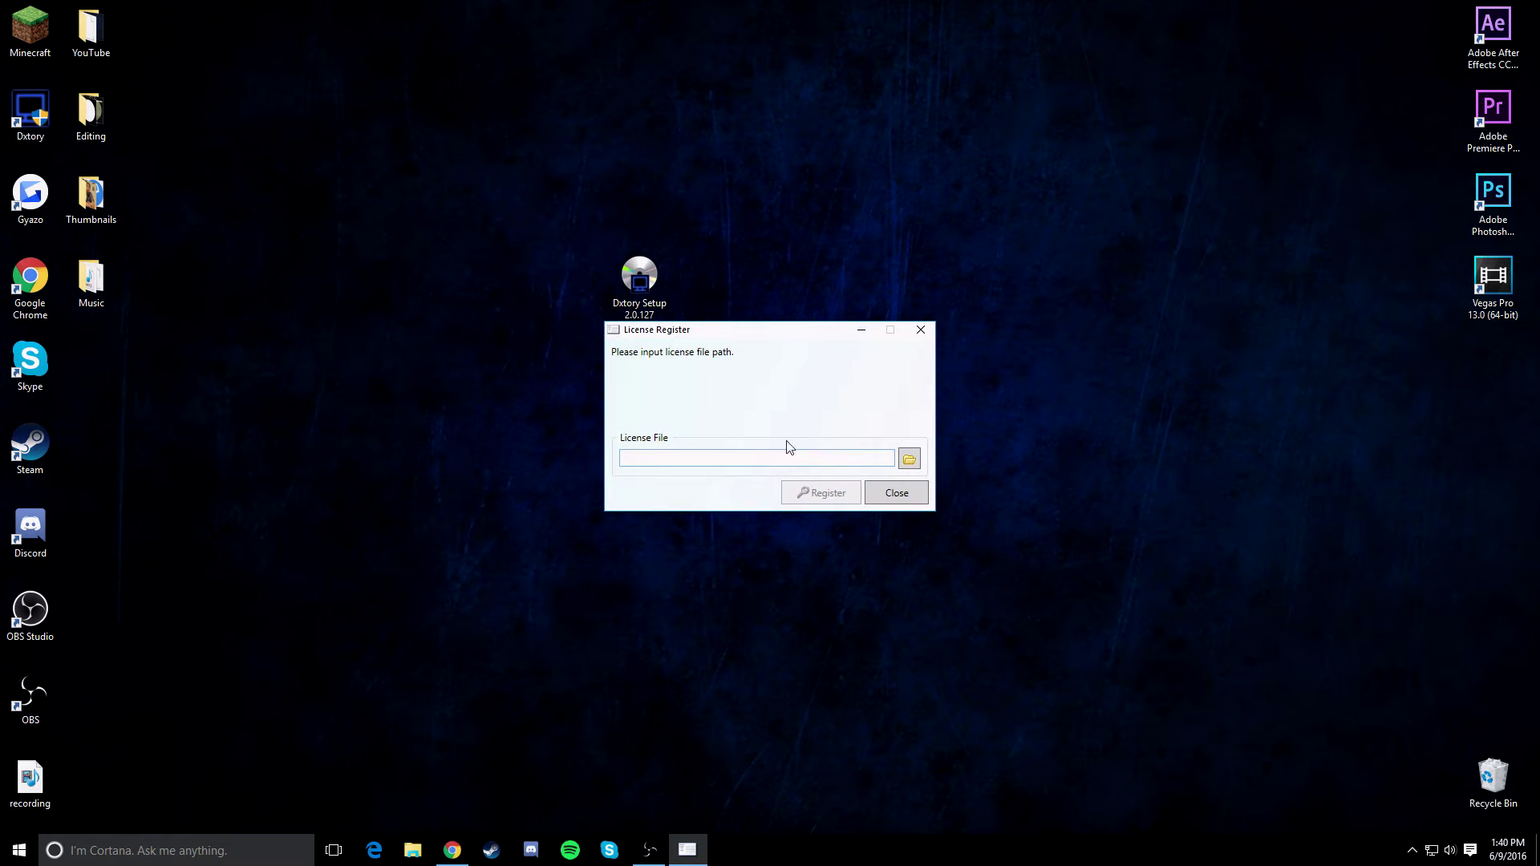
click(907, 457)
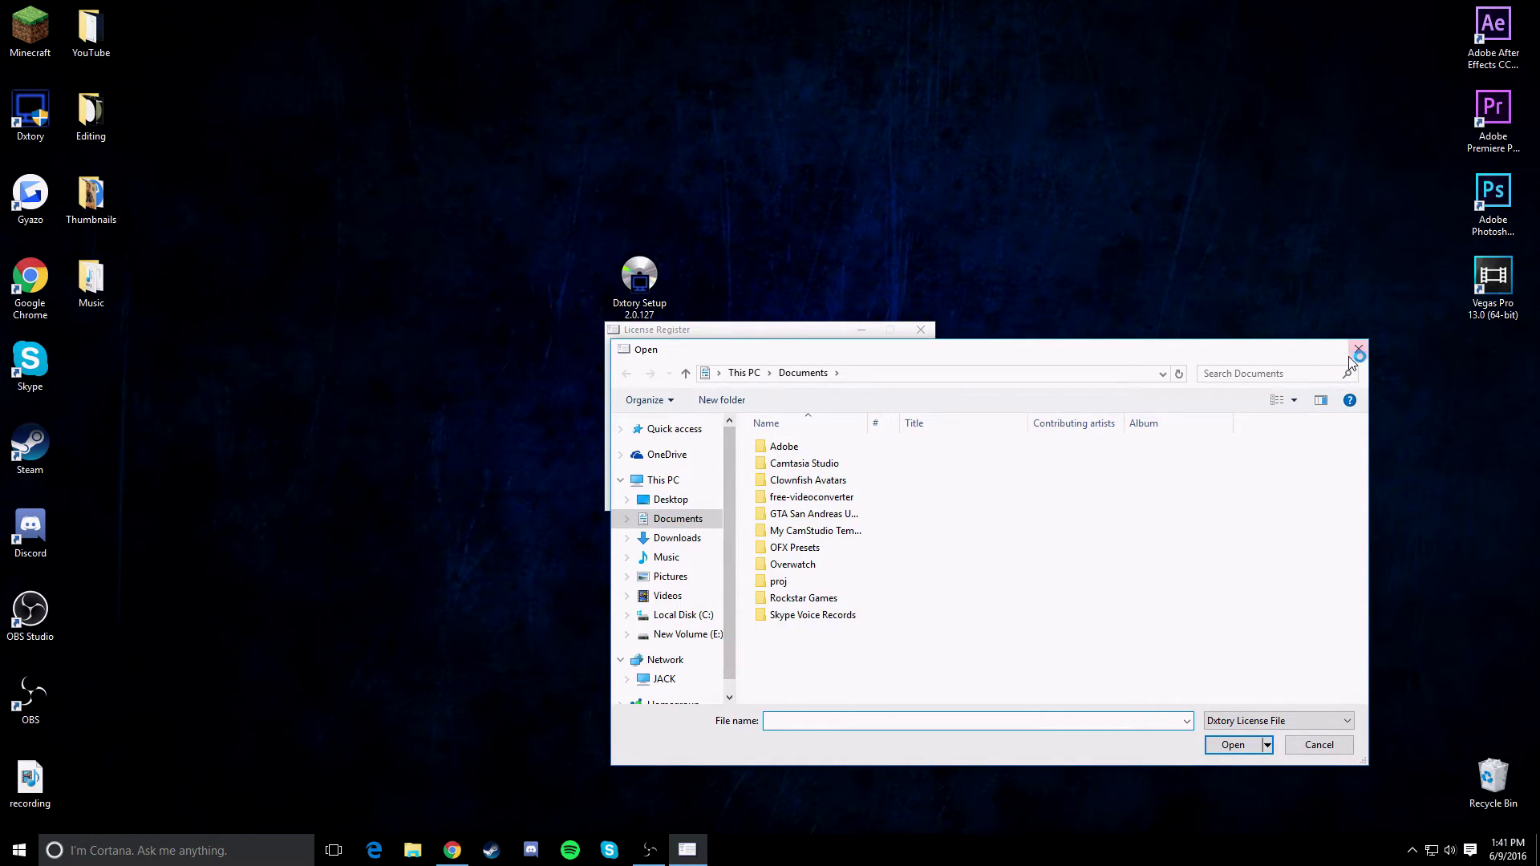
click(1359, 350)
click(909, 458)
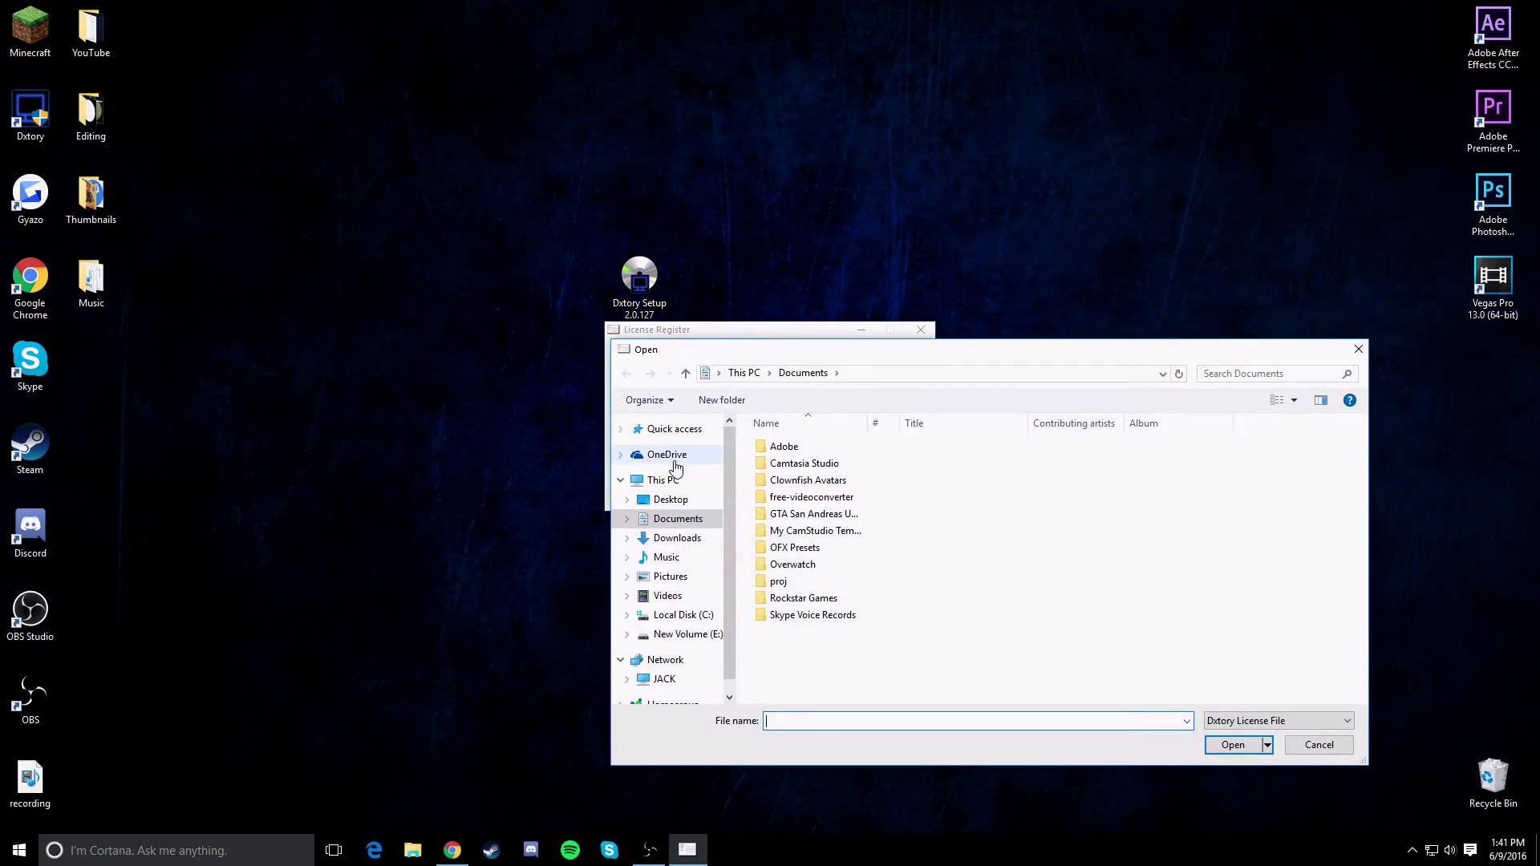
click(671, 500)
click(1149, 494)
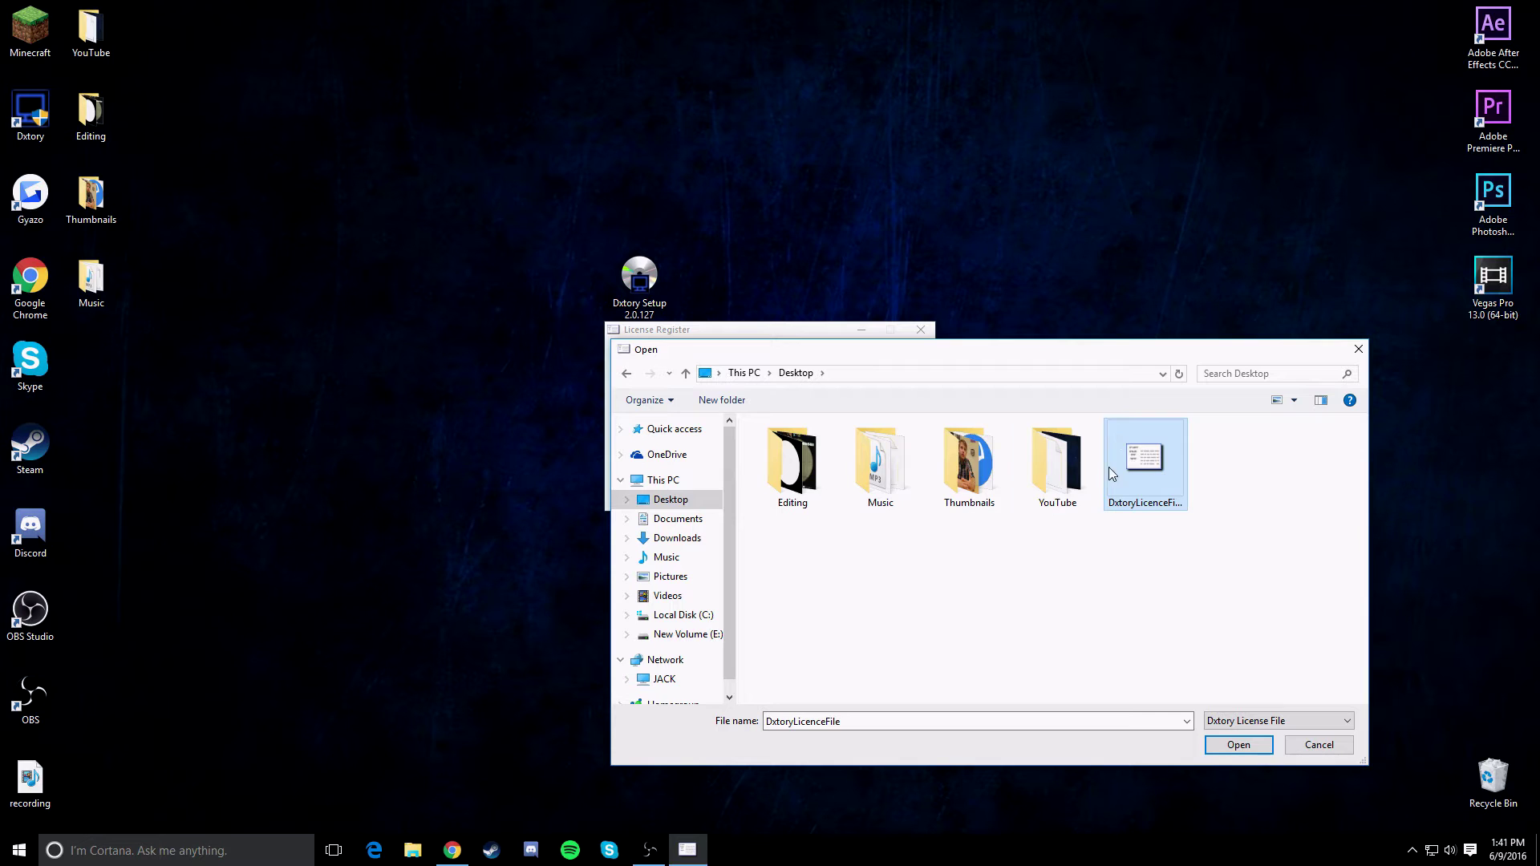
Load the chosen licence file, register it, and acknowledge the confirmation
drag(873, 356, 880, 402)
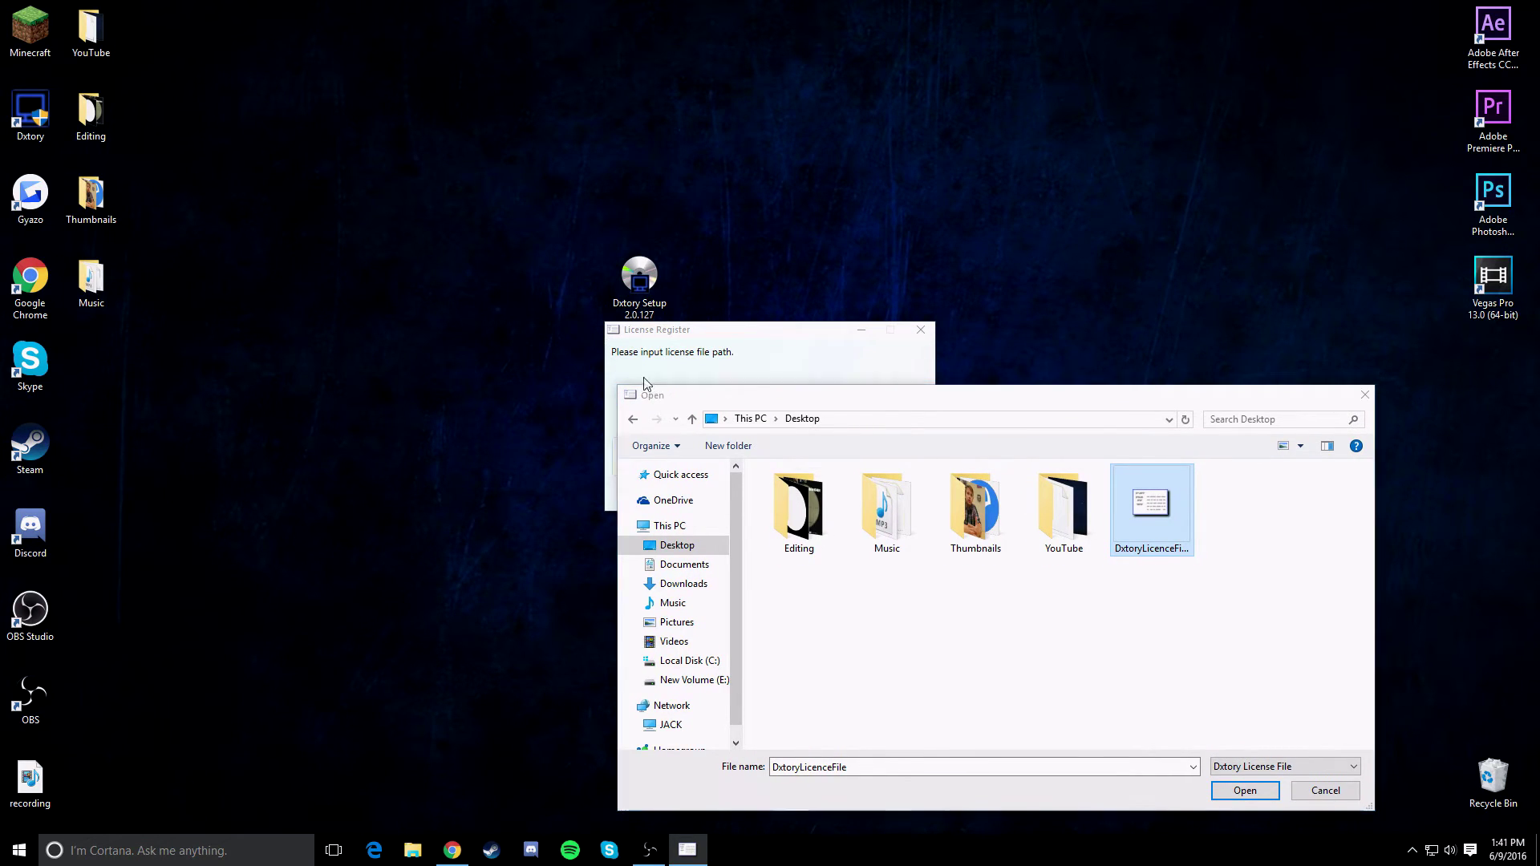
drag(1087, 395, 910, 281)
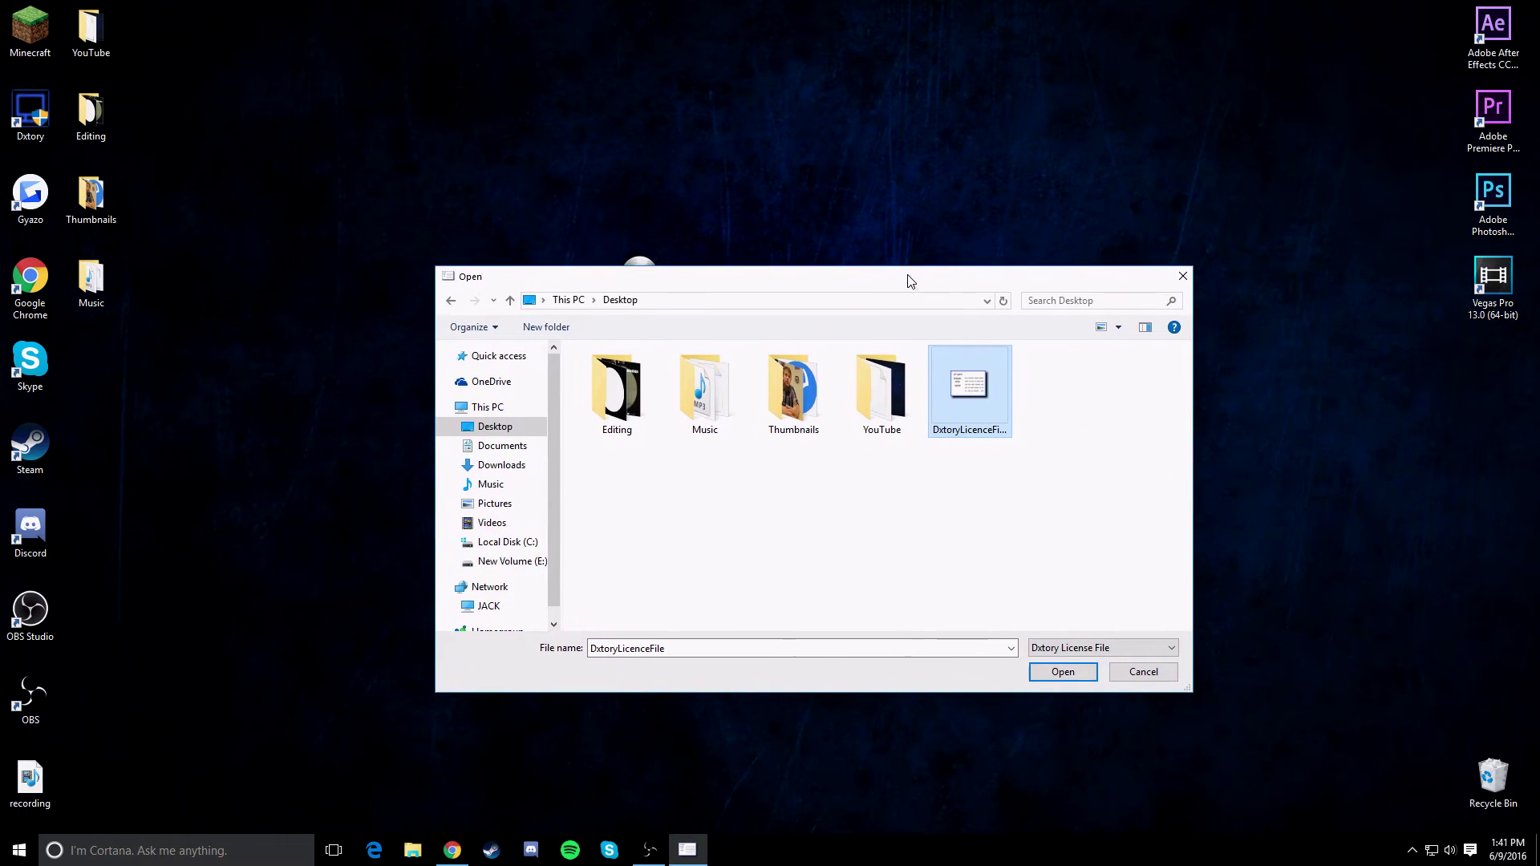
click(1047, 672)
click(818, 492)
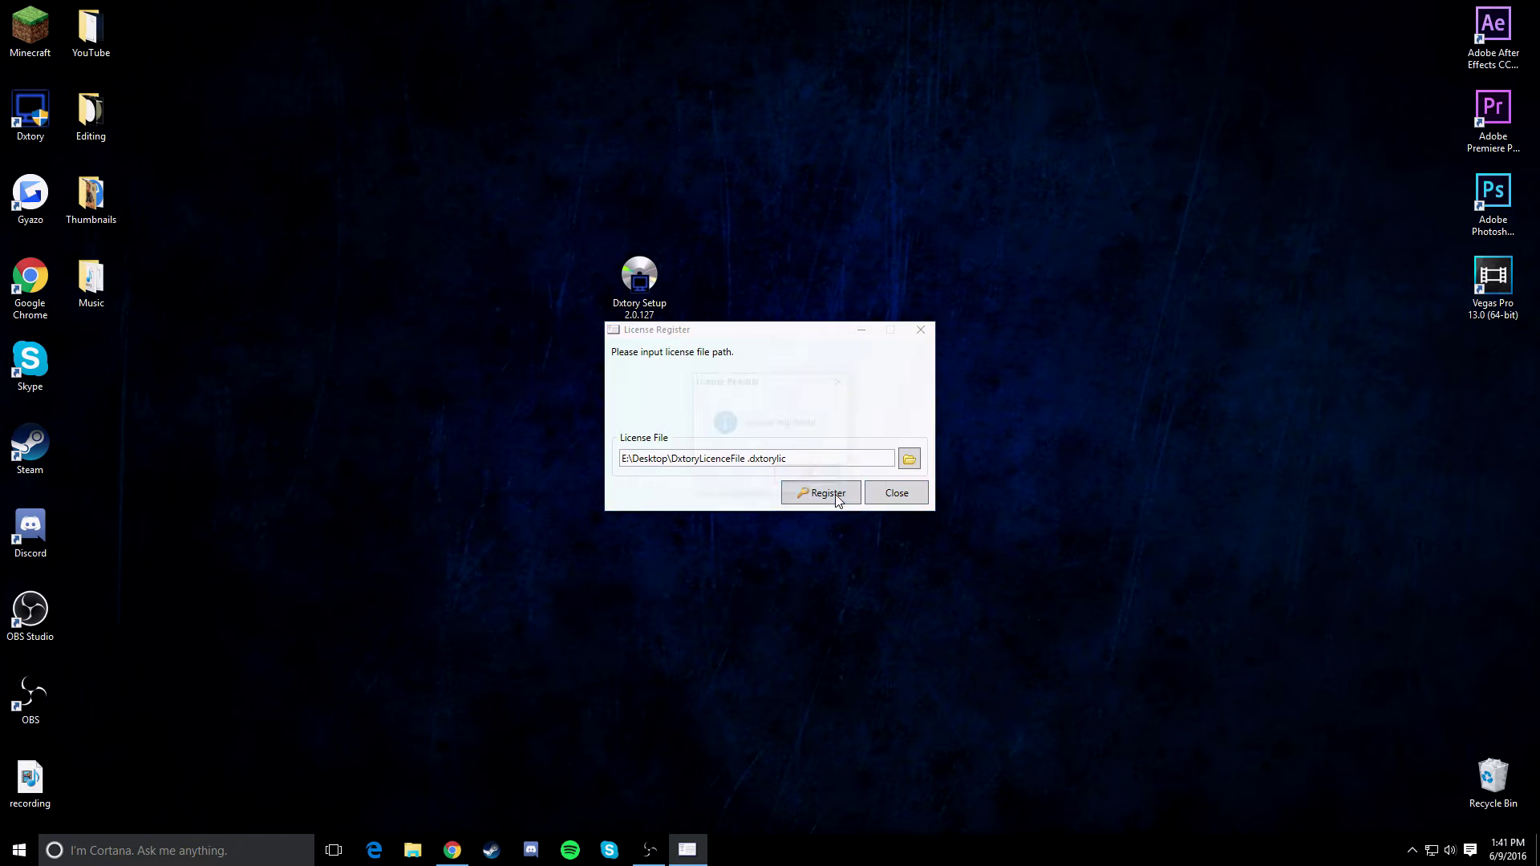
click(809, 475)
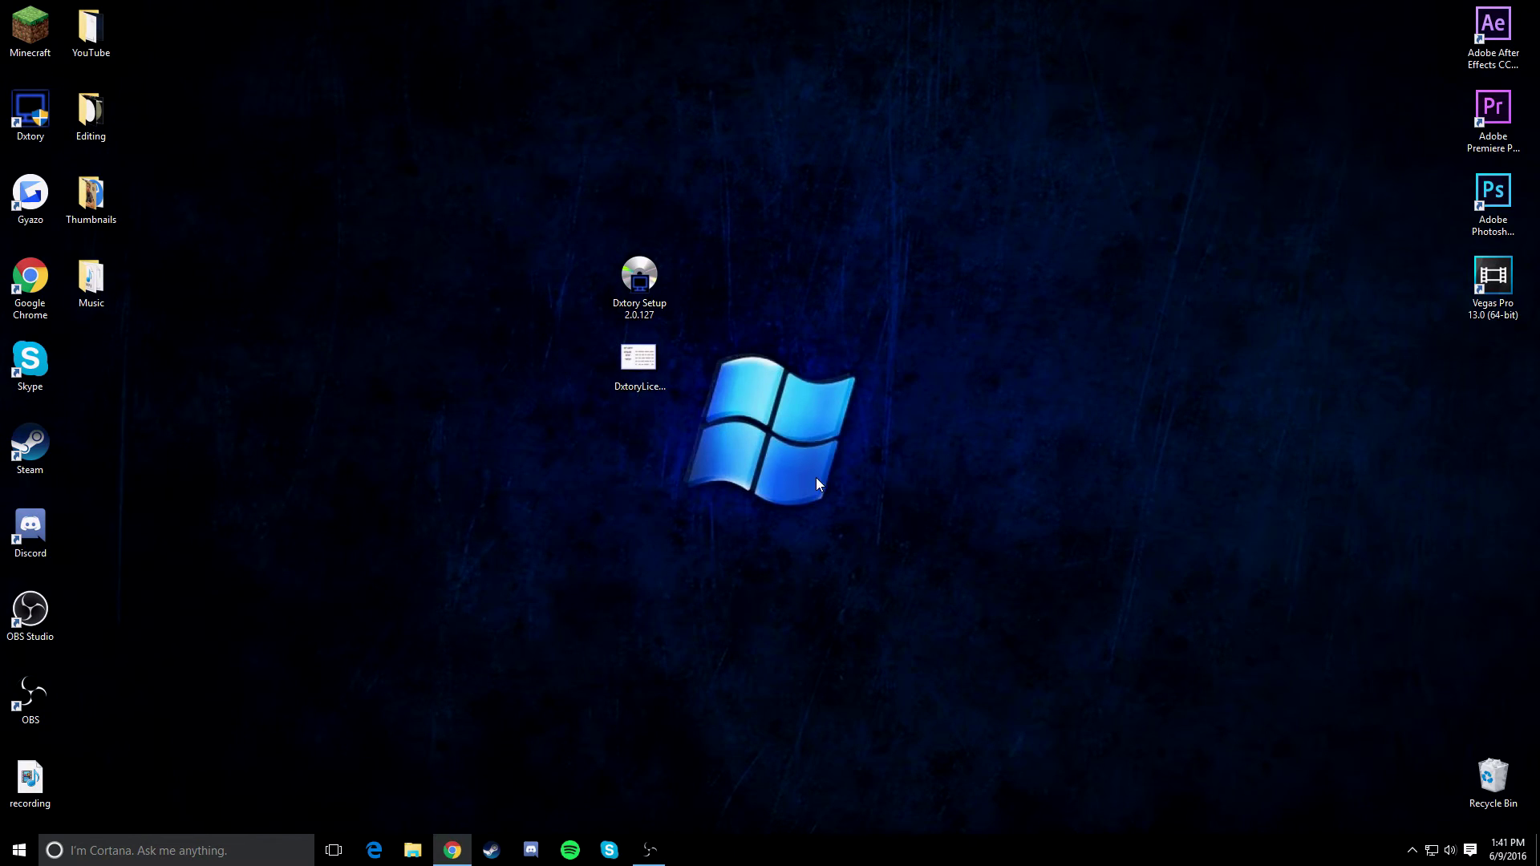
Recycle the setup and licence files, review Movie Setting and a neighbouring page, then close Dxtory
mouse_move(806, 465)
mouse_down()
mouse_move(611, 255)
mouse_move(1501, 797)
mouse_up()
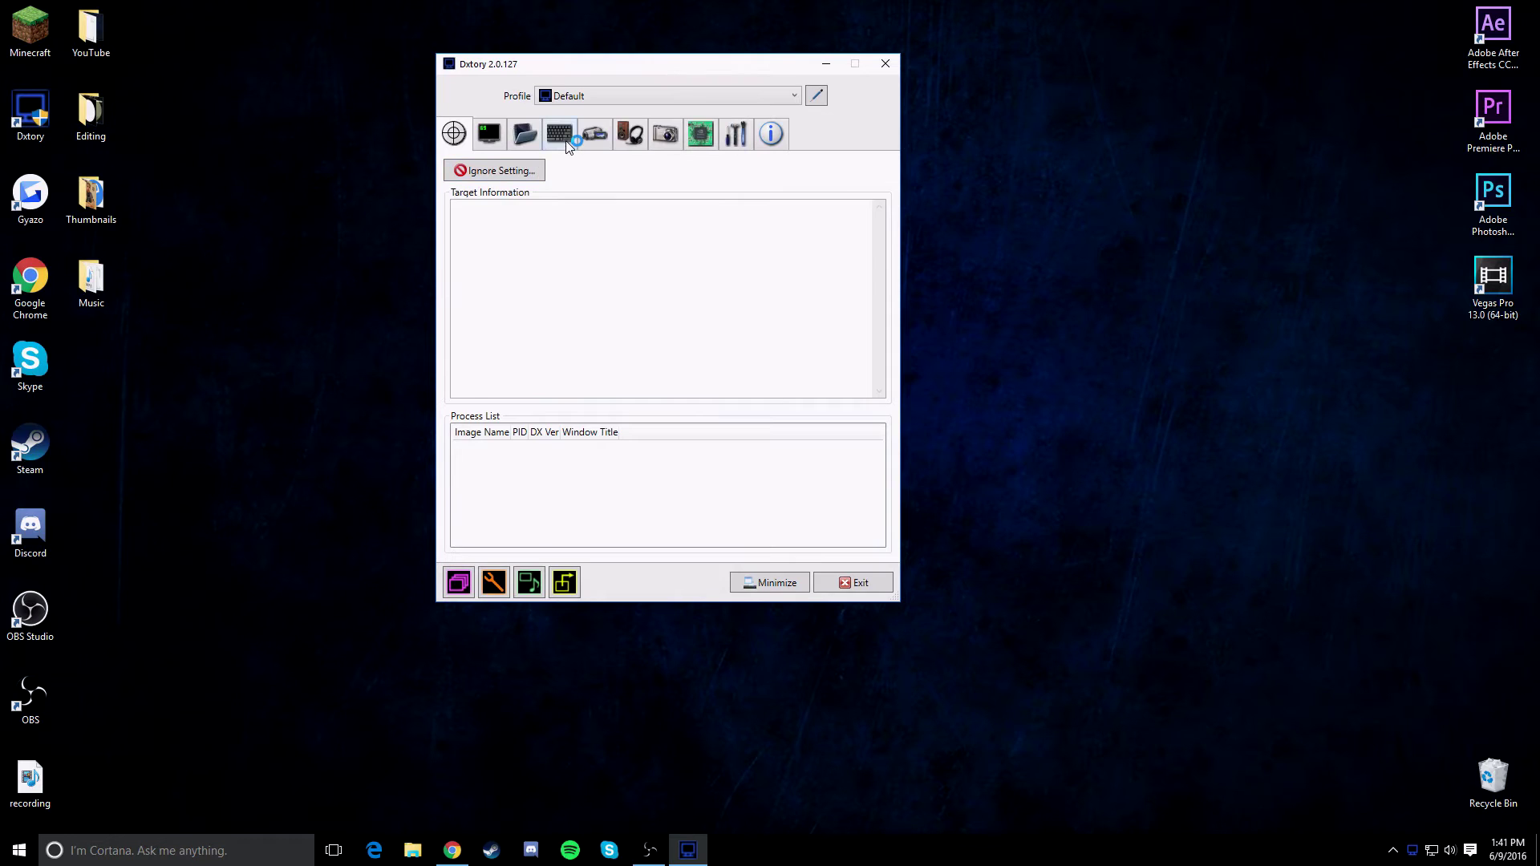
click(558, 134)
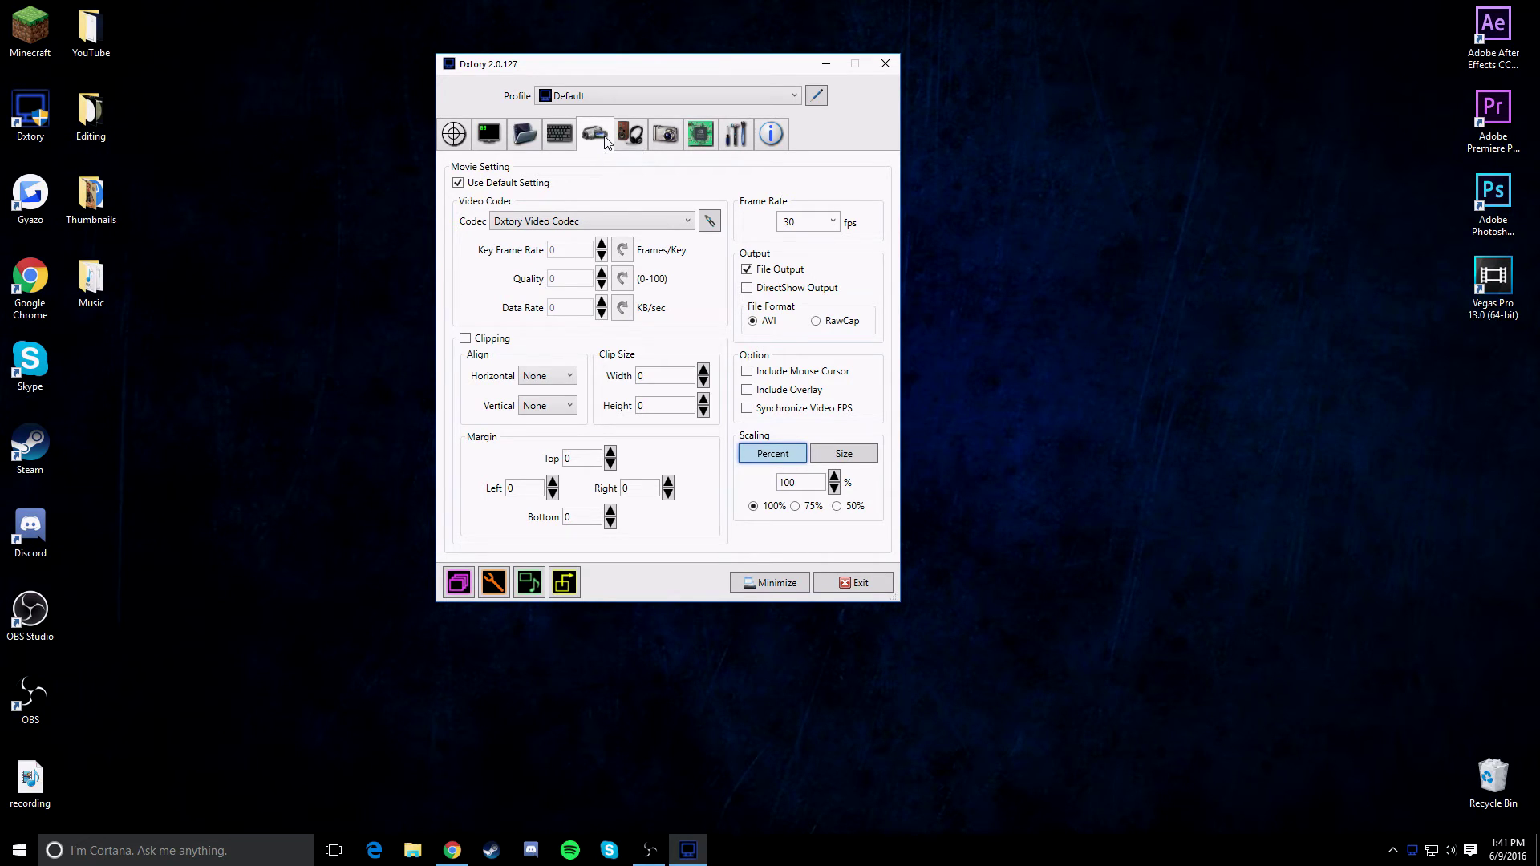
click(633, 140)
click(827, 60)
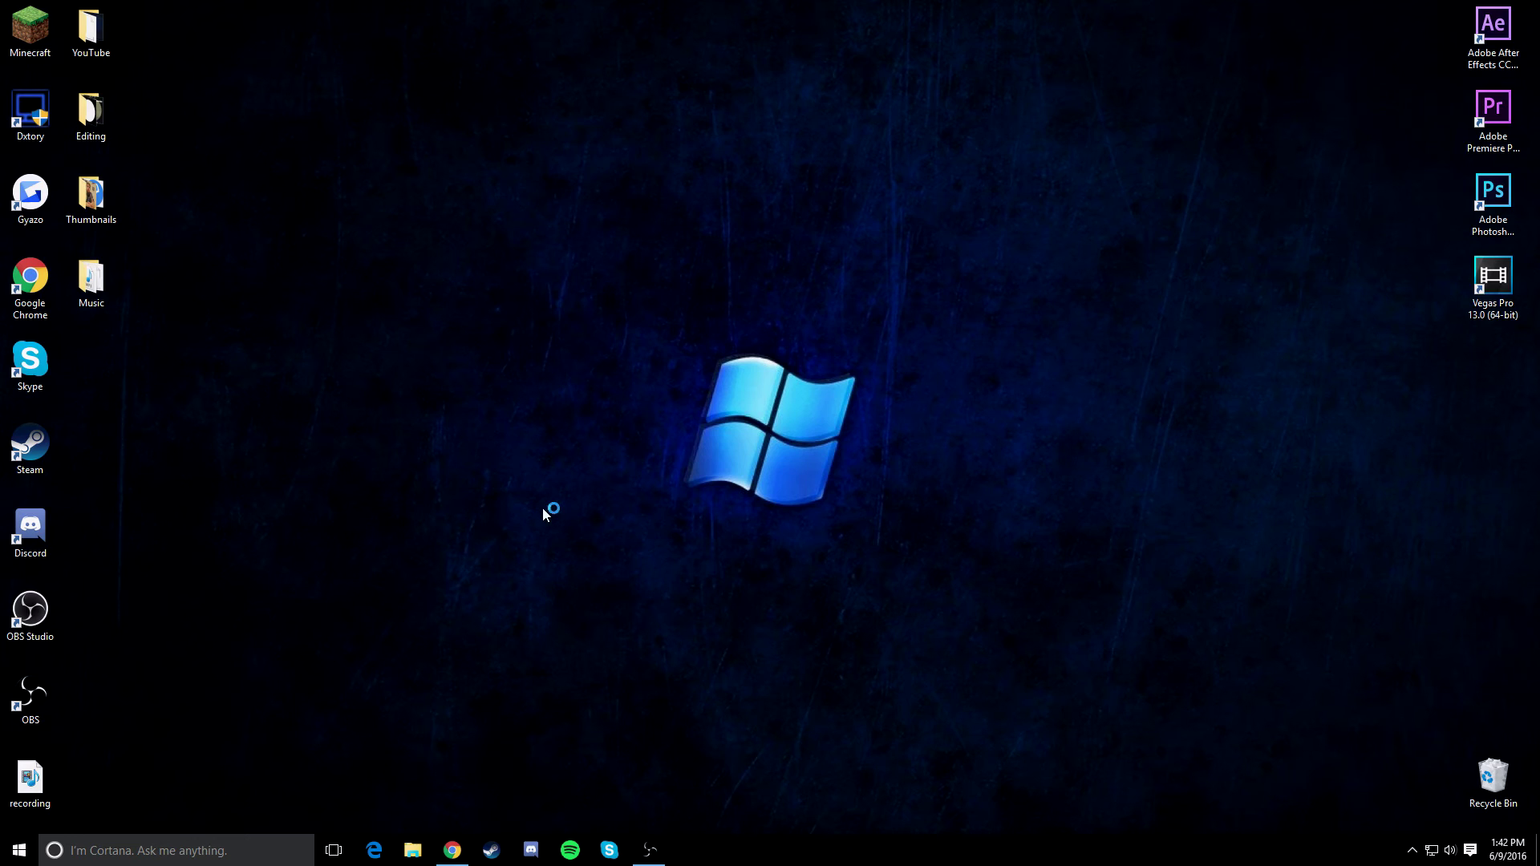
right_click(615, 562)
click(601, 529)
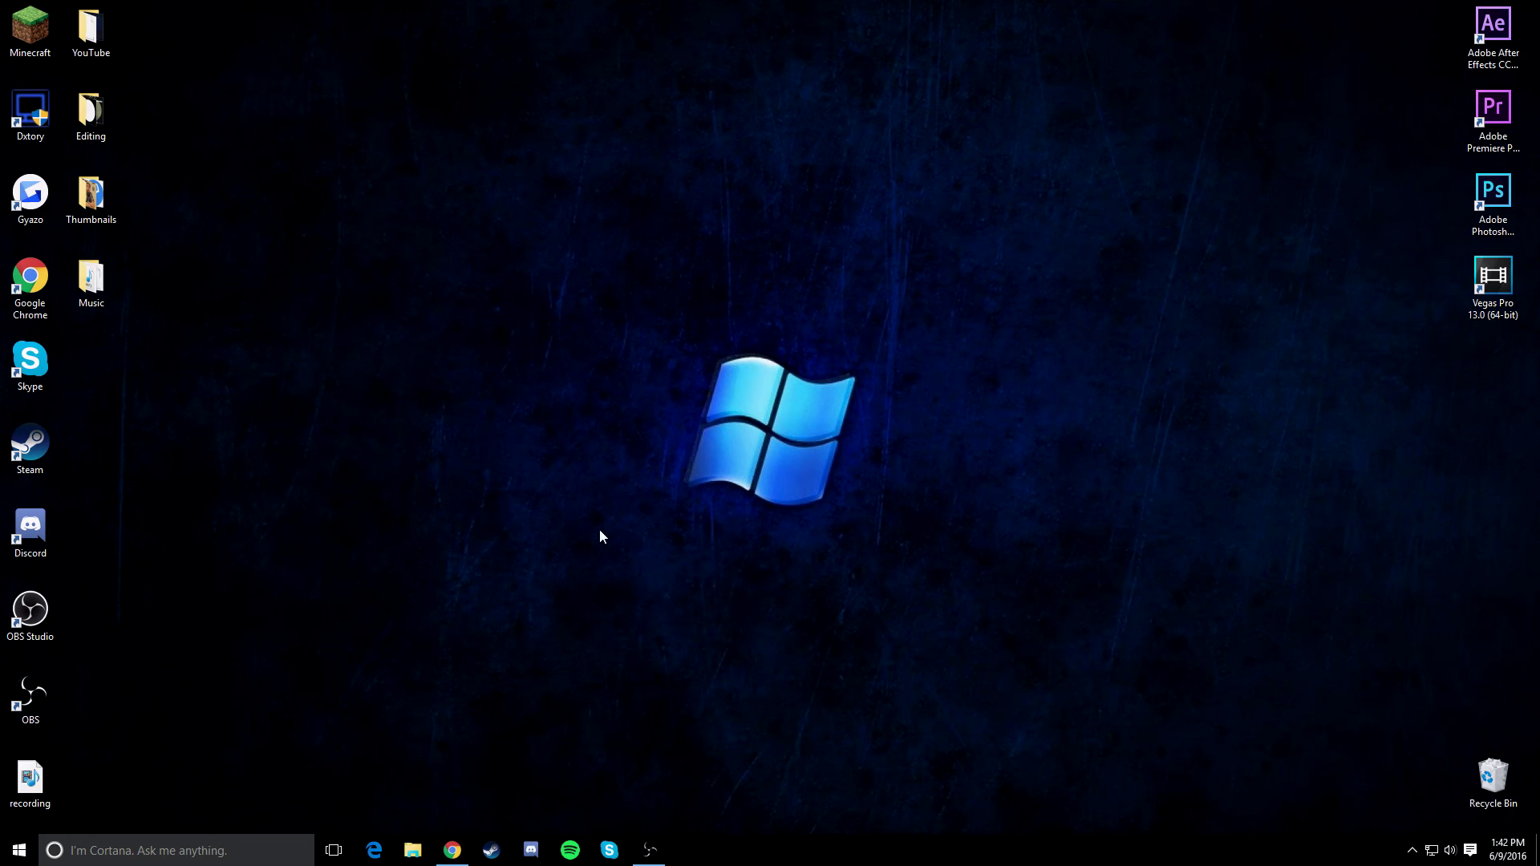